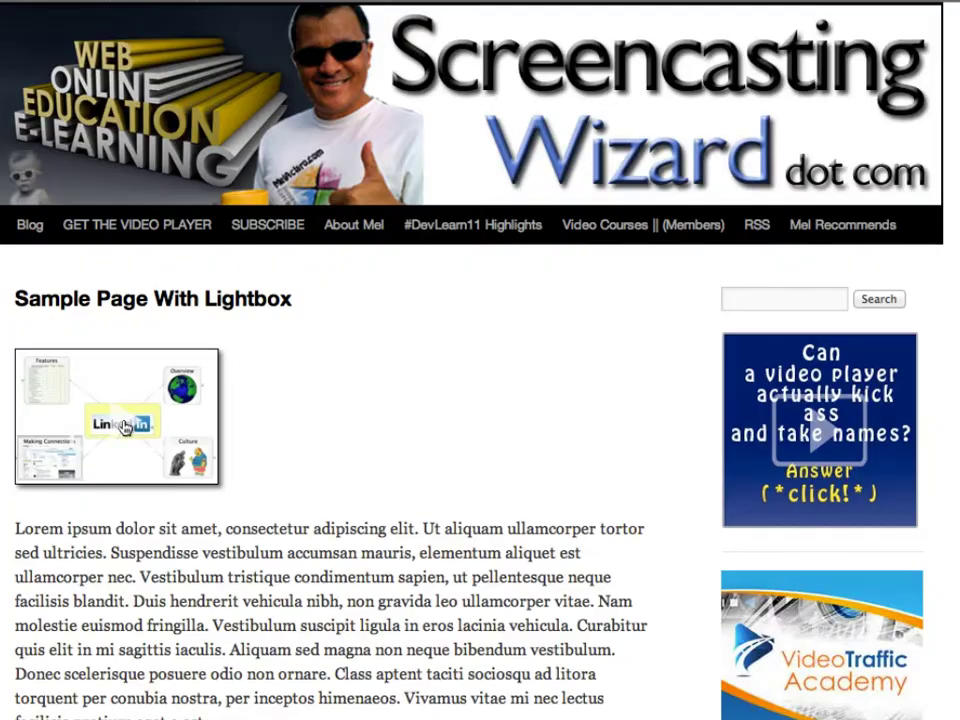
Step: View the LinkedIn Overview video in its lightbox on the sample page and close it
{"action": "left_click", "coordinate": [125, 427]}
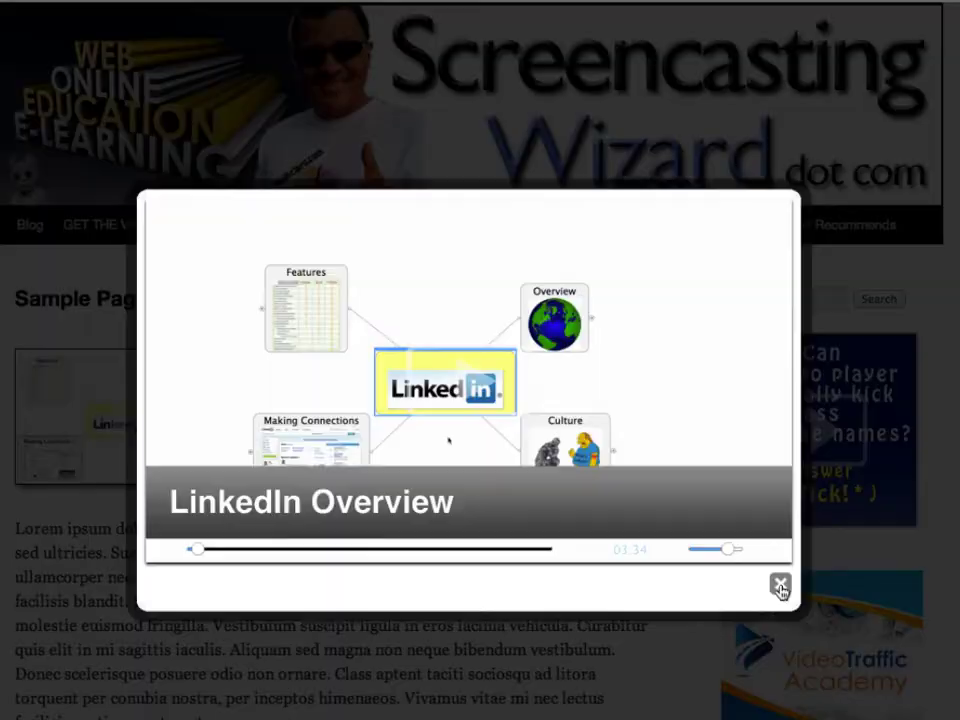
{"action": "left_click", "coordinate": [780, 586]}
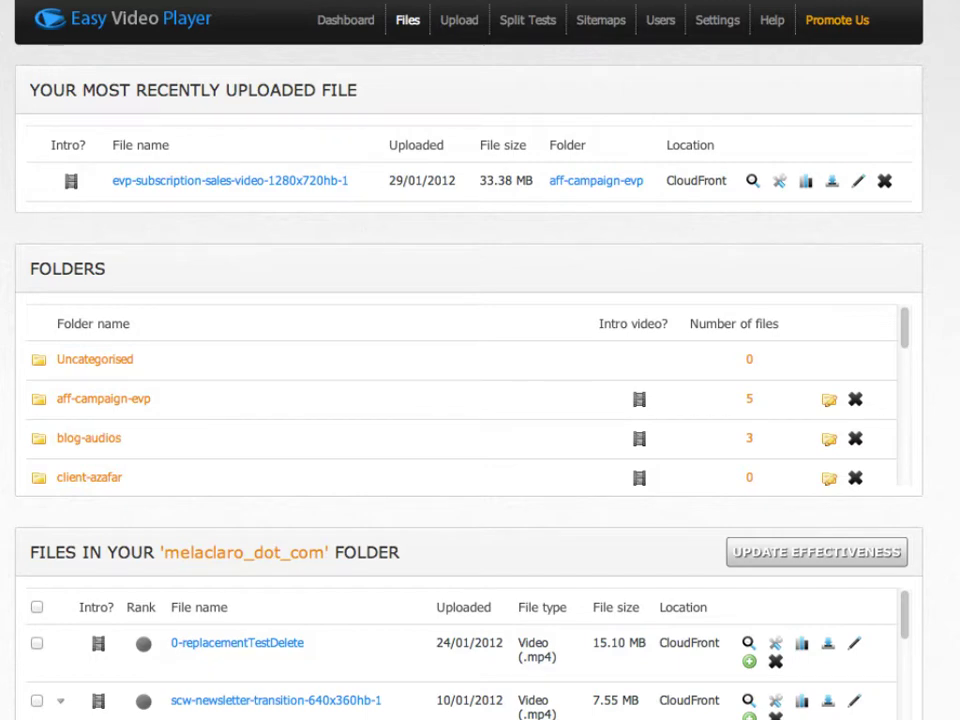
Step: Switch to Easy Video Player, open the li-1-overview-1 video from the melaclaro_dot_com folder and play its preview
{"action": "scroll", "coordinate": [480, 400], "scroll_direction": "down", "scroll_amount": 3}
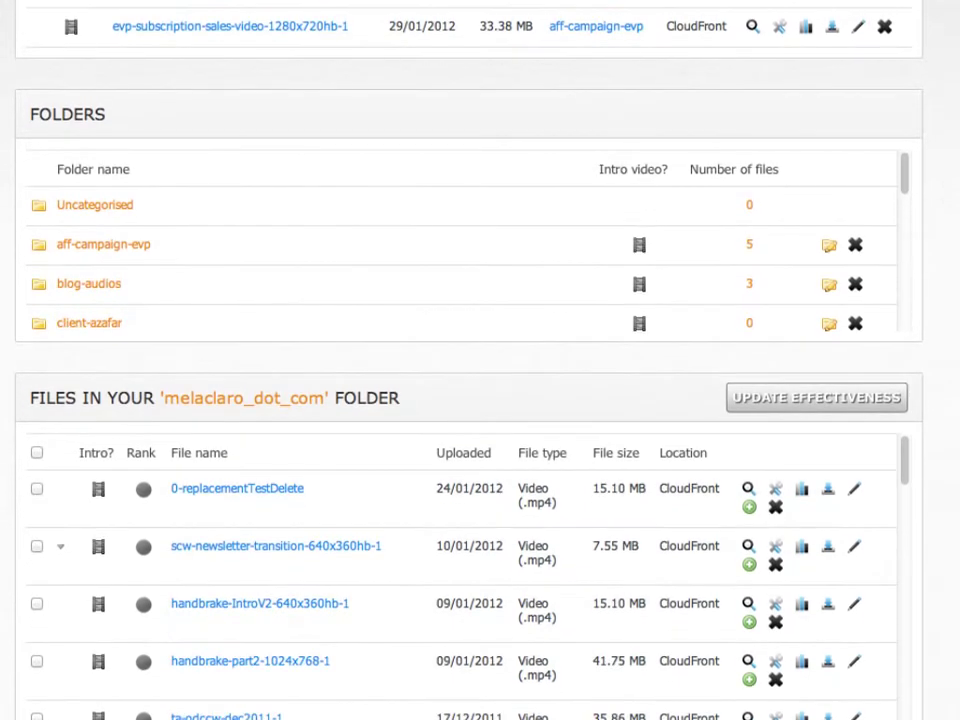
{"action": "scroll", "coordinate": [480, 400], "scroll_direction": "down", "scroll_amount": 1}
{"action": "scroll", "coordinate": [480, 400], "scroll_direction": "down", "scroll_amount": 3}
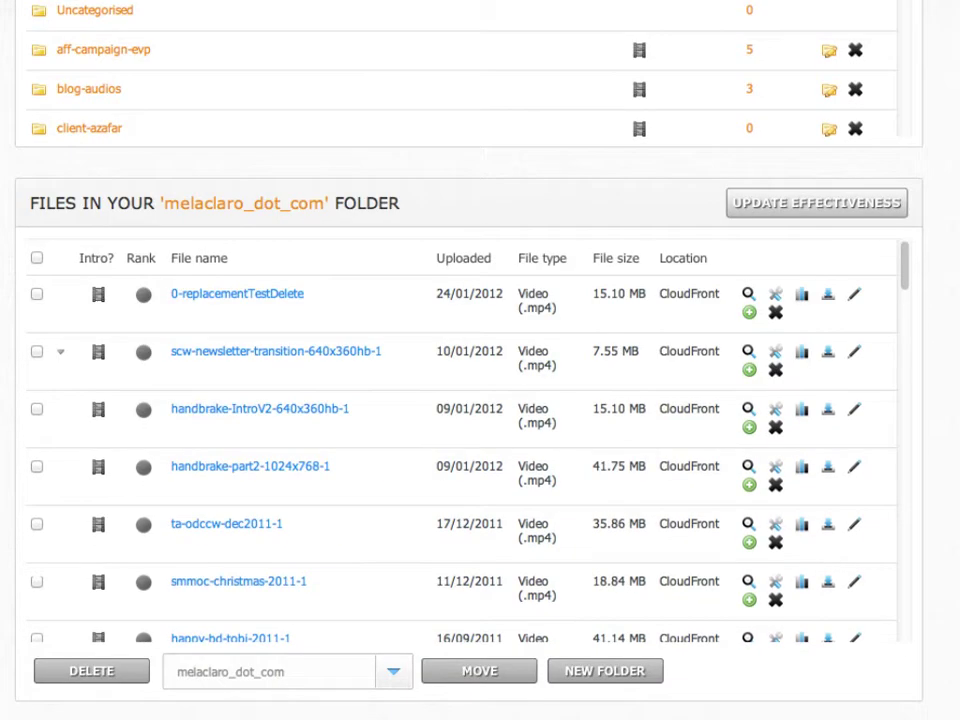
{"action": "scroll", "coordinate": [221, 396], "scroll_direction": "down", "scroll_amount": 5}
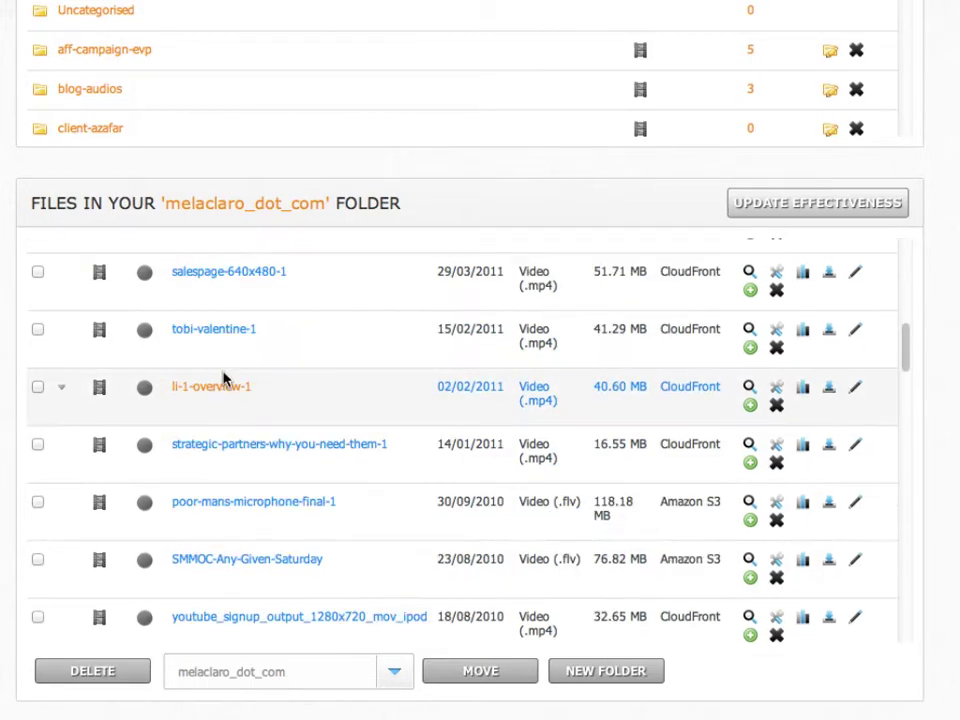
{"action": "left_click", "coordinate": [223, 386]}
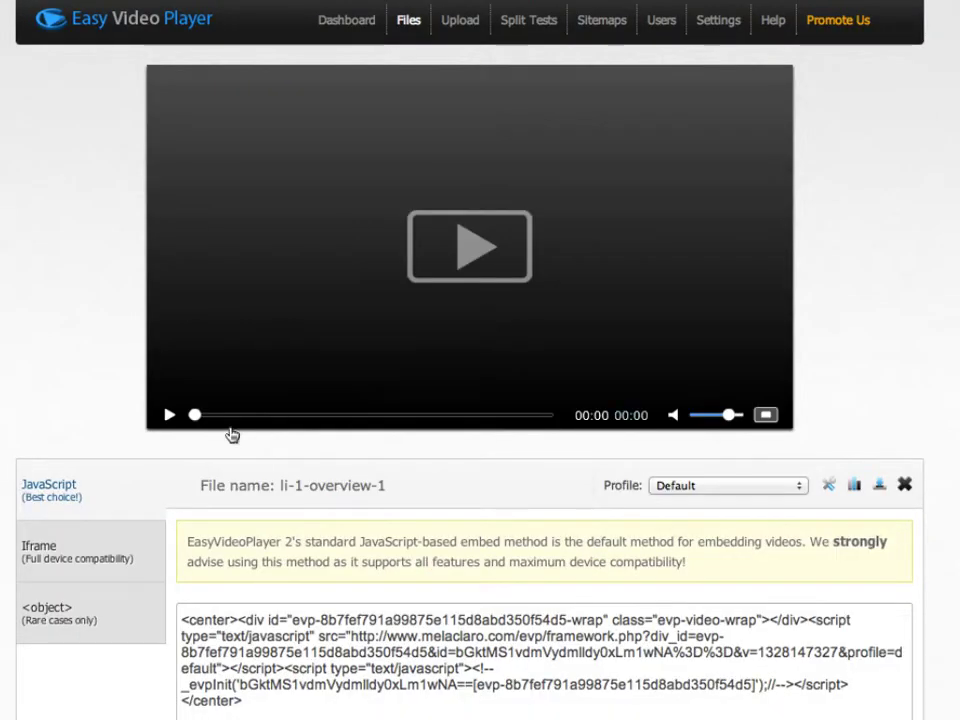
{"action": "left_click", "coordinate": [452, 302]}
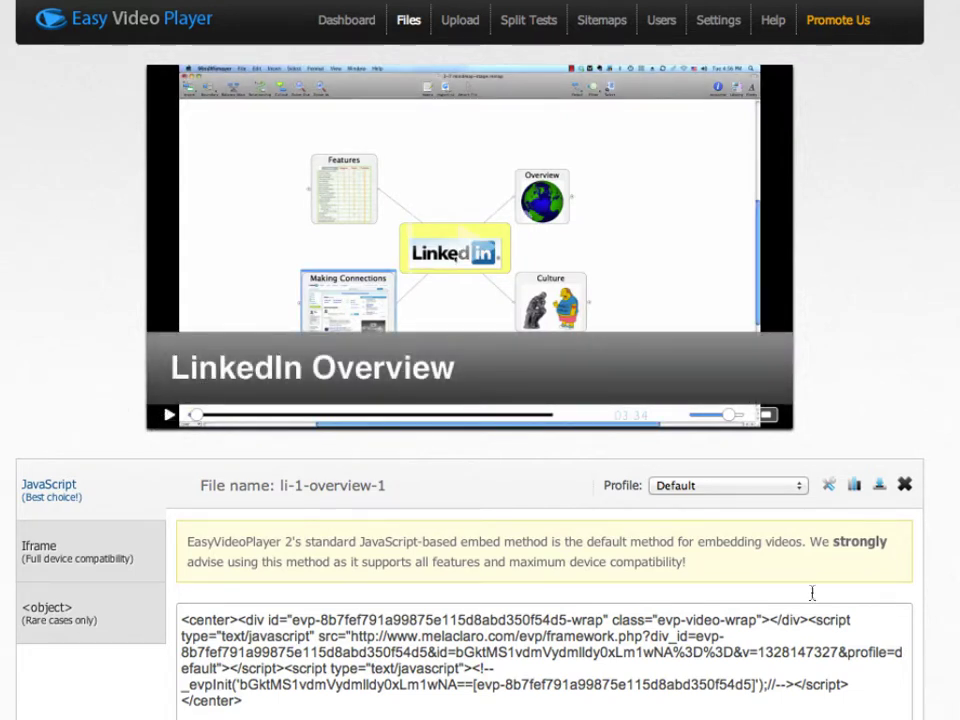
Step: Open the video's settings for the Training Test Sample2 profile and set the player size to 640 by 360 with linked proportions
{"action": "scroll", "coordinate": [470, 400], "scroll_direction": "down", "scroll_amount": 6}
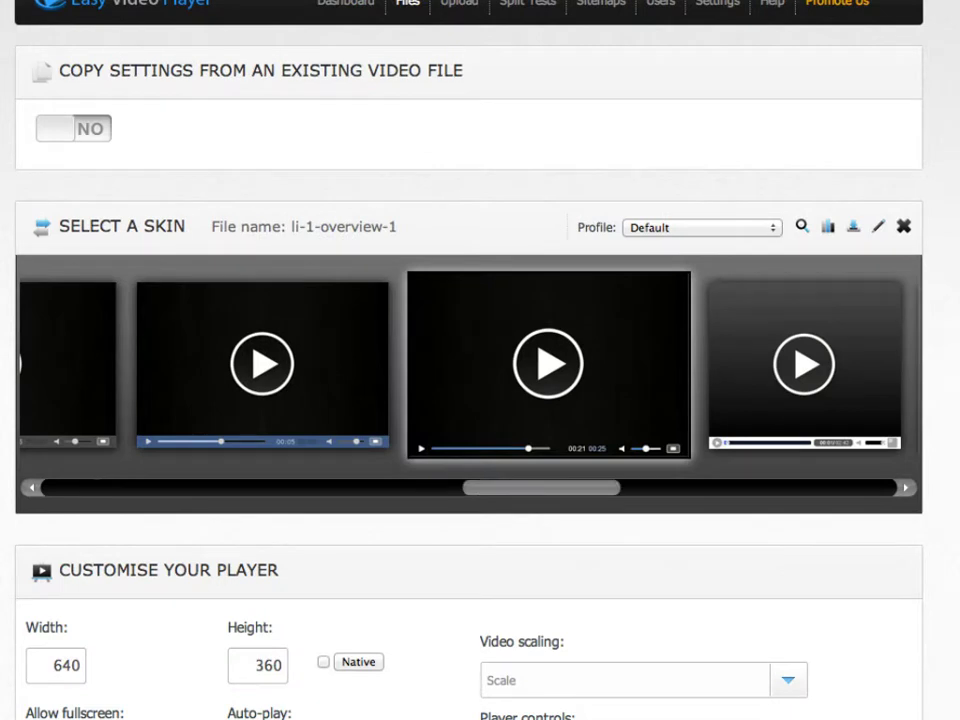
{"action": "left_click", "coordinate": [700, 227]}
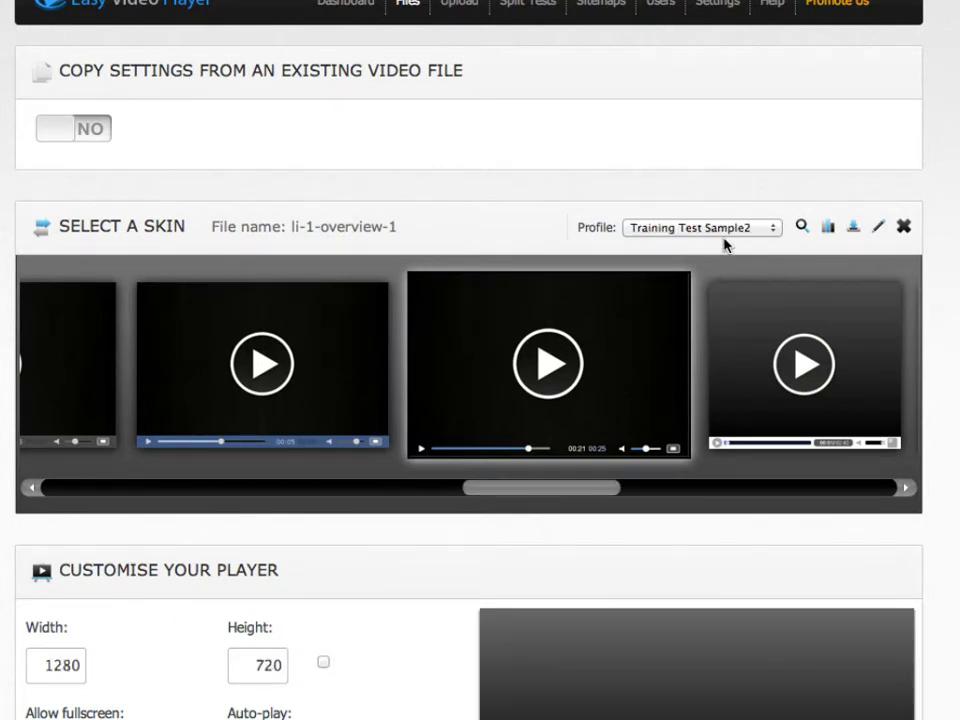
{"action": "double_click", "coordinate": [62, 666]}
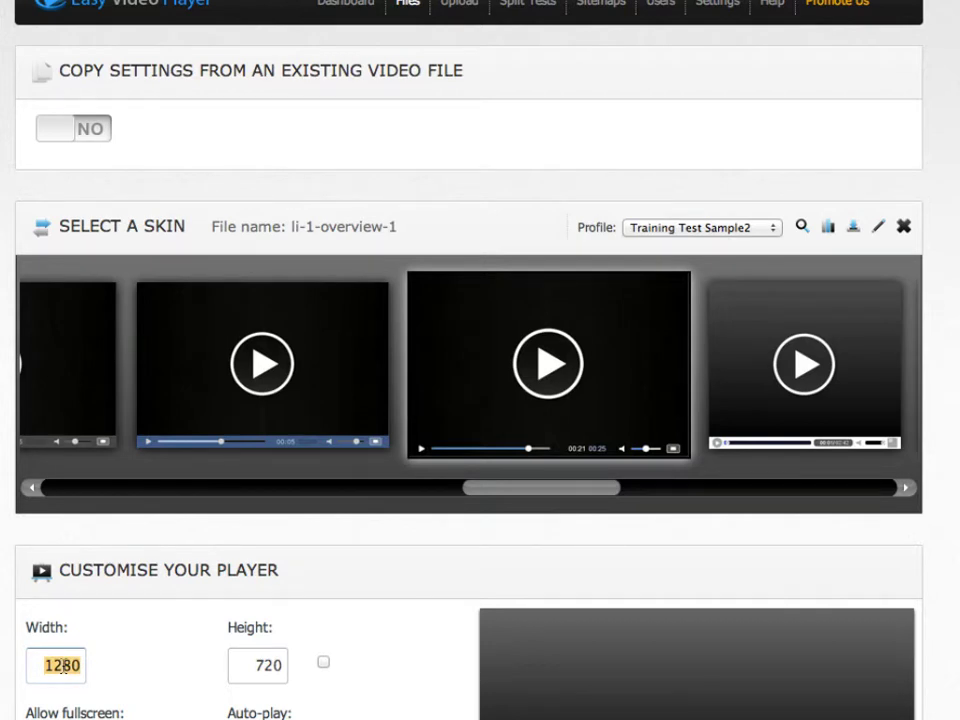
{"action": "left_click", "coordinate": [322, 662]}
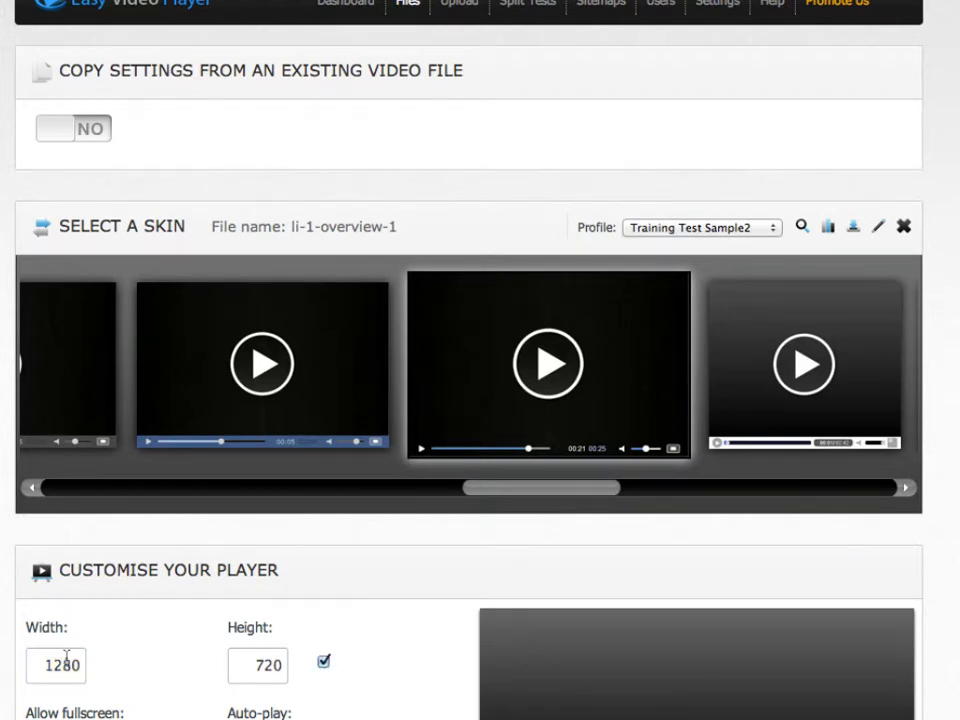
{"action": "double_click", "coordinate": [68, 662]}
{"action": "type", "text": "640"}
{"action": "key", "text": "Tab"}
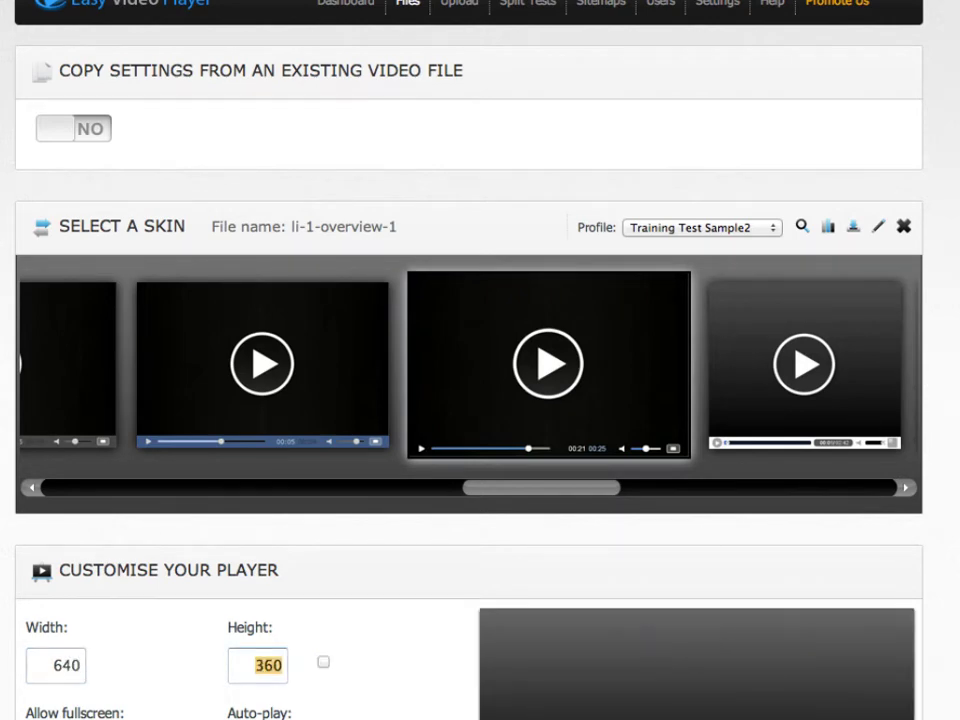
Step: Enable loading the video in a lightbox, using sample-video-lightbox-splash.jpg as the opening image with the Play graphic displayed over it
{"action": "scroll", "coordinate": [468, 360], "scroll_direction": "down", "scroll_amount": 10}
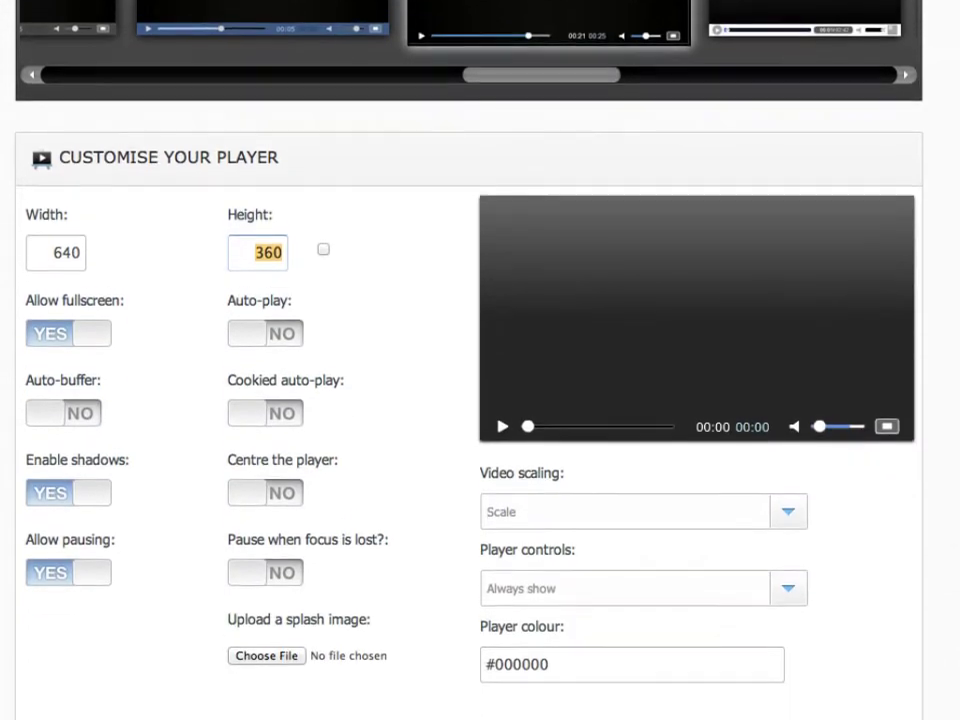
{"action": "scroll", "coordinate": [468, 360], "scroll_direction": "down", "scroll_amount": 3}
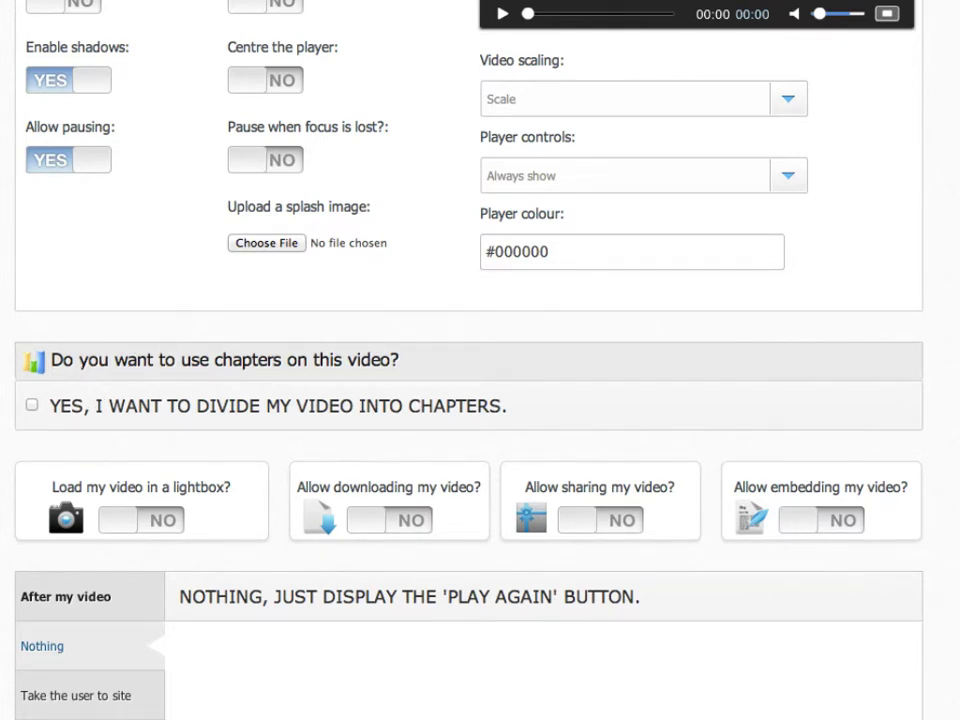
{"action": "scroll", "coordinate": [480, 360], "scroll_direction": "down", "scroll_amount": 2}
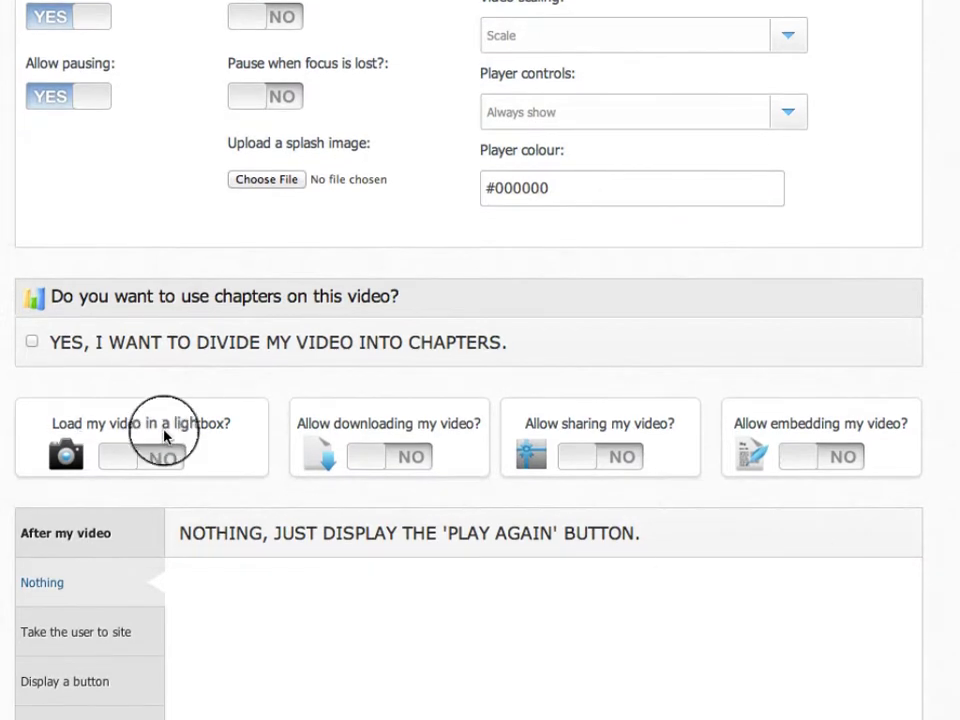
{"action": "left_click", "coordinate": [125, 458]}
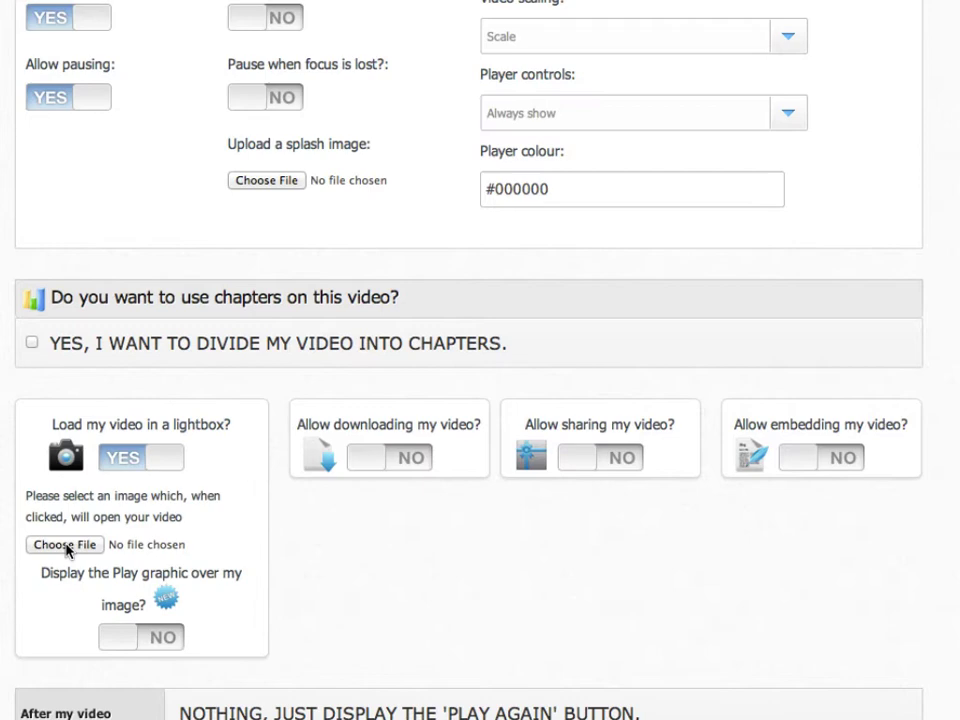
{"action": "left_click", "coordinate": [65, 547]}
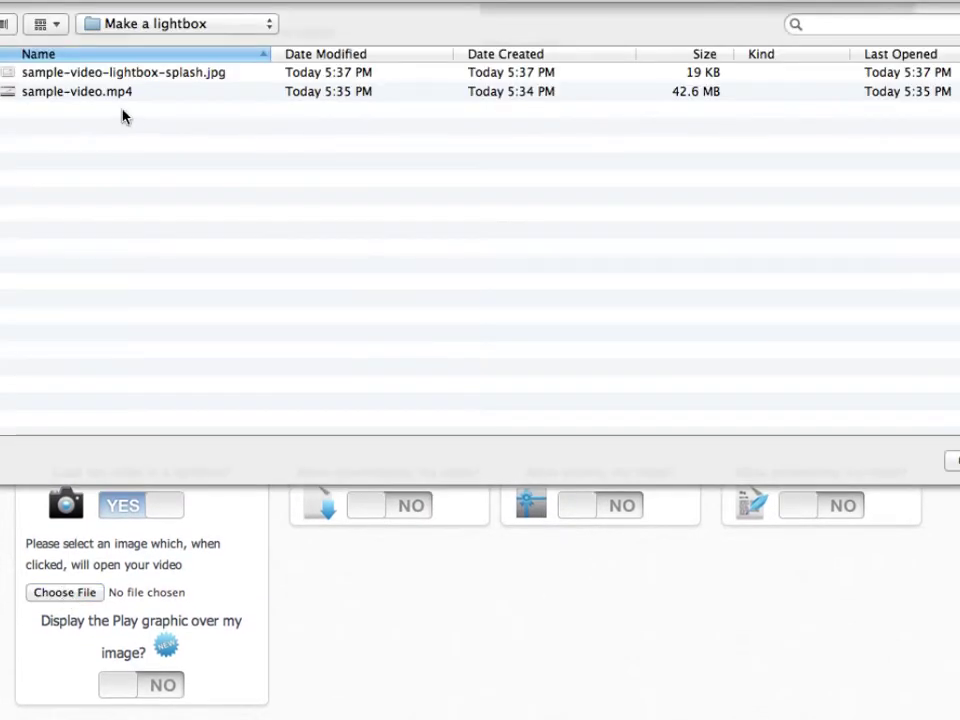
{"action": "left_click", "coordinate": [156, 74]}
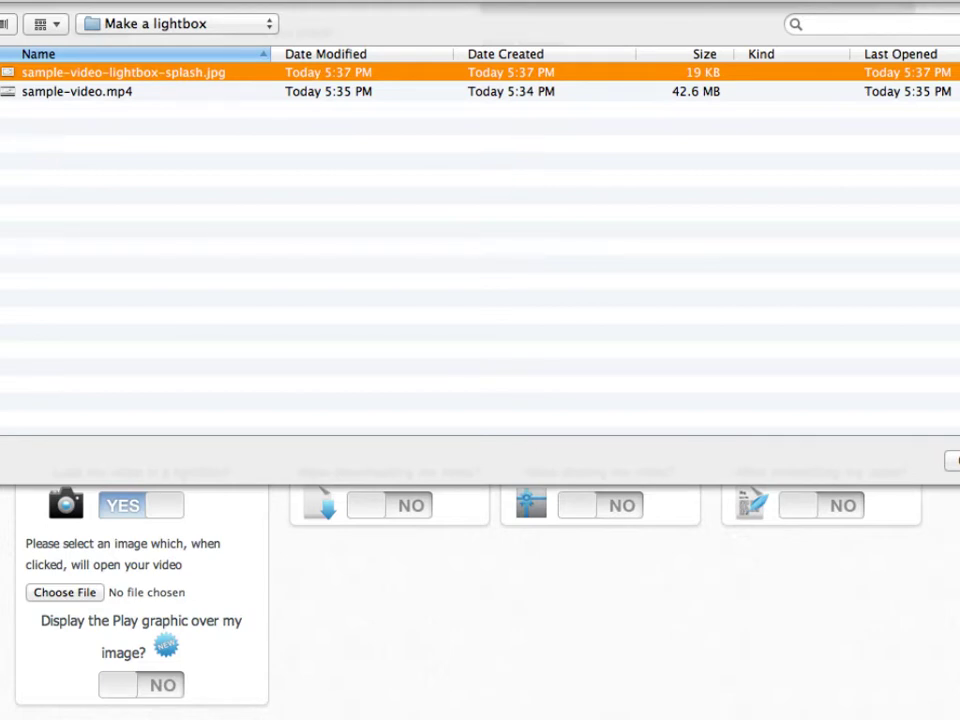
{"action": "key", "text": "Return"}
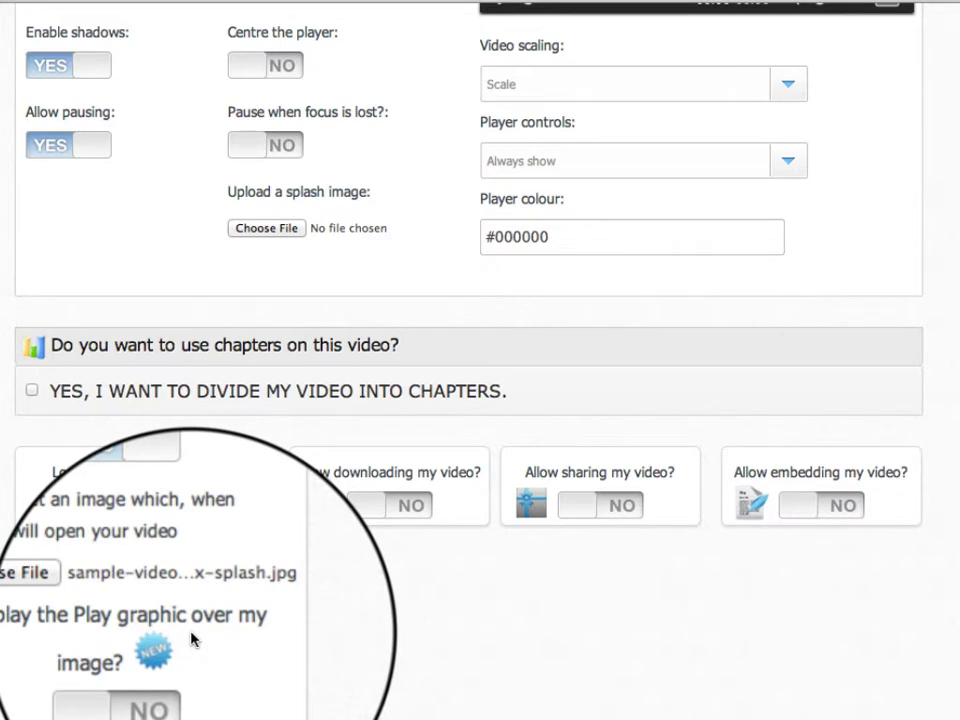
{"action": "left_click", "coordinate": [135, 684]}
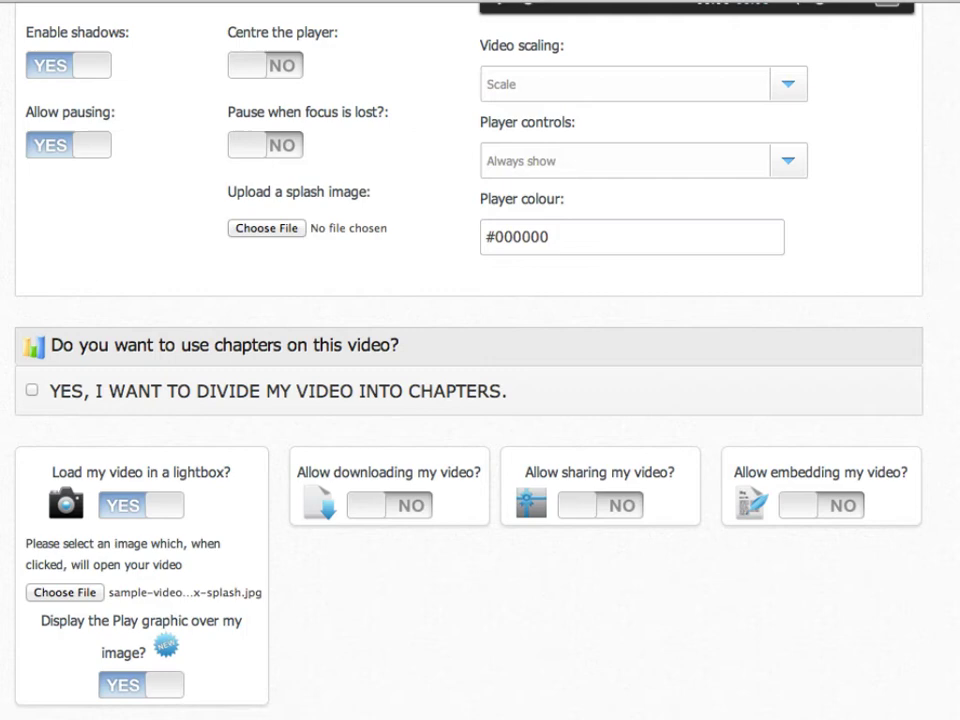
Step: Review the player customisation settings and save the video's configuration
{"action": "scroll", "coordinate": [480, 360], "scroll_direction": "down", "scroll_amount": 1}
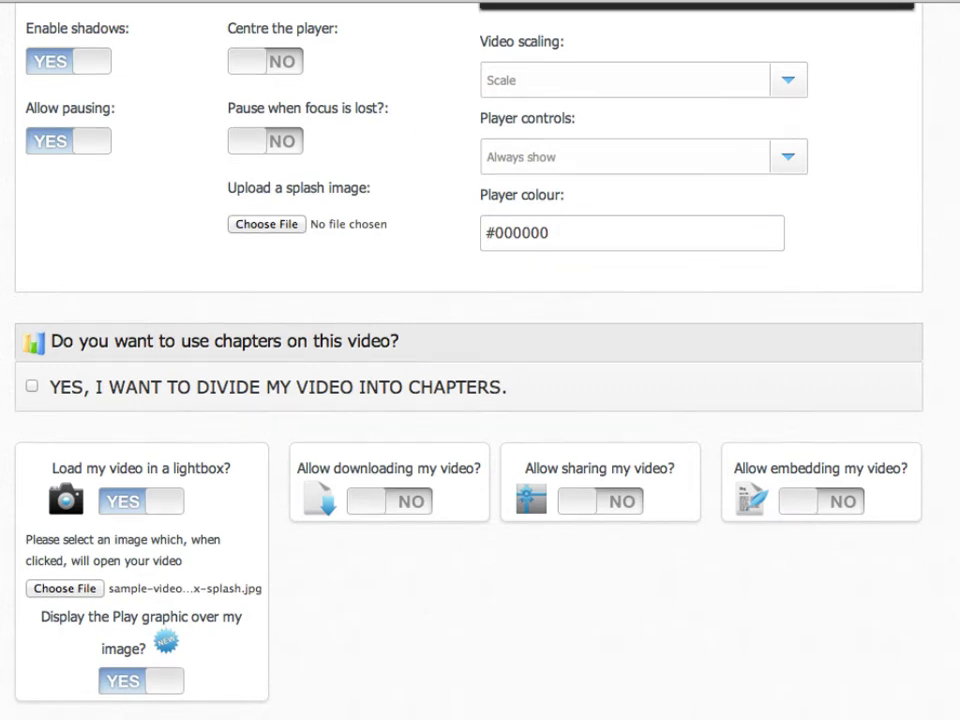
{"action": "scroll", "coordinate": [470, 360], "scroll_direction": "up", "scroll_amount": 5}
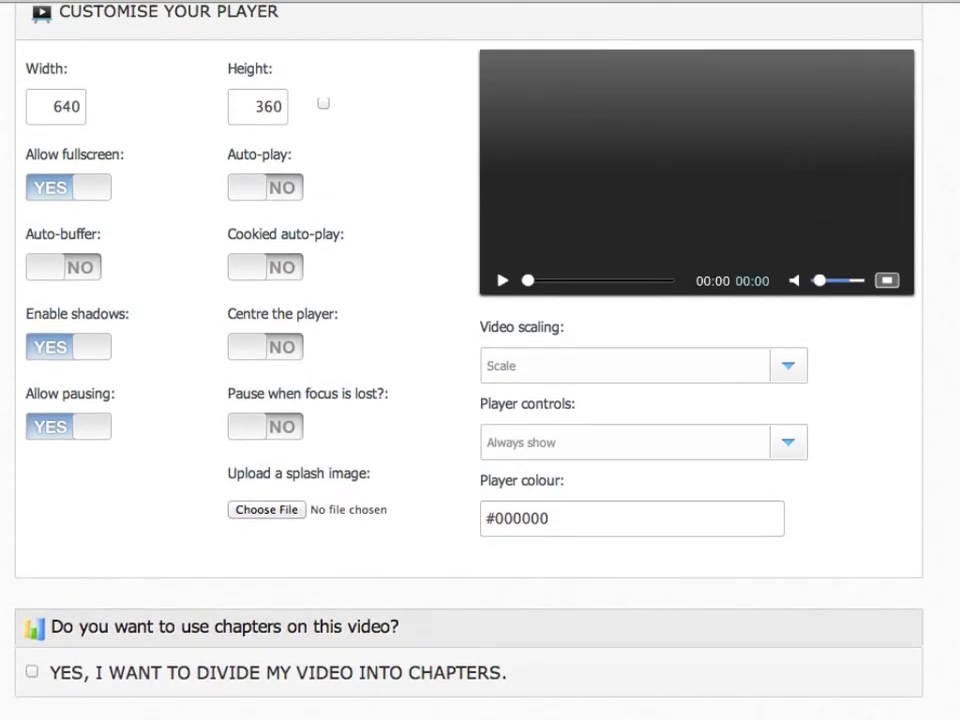
{"action": "scroll", "coordinate": [350, 270], "scroll_direction": "up", "scroll_amount": 2}
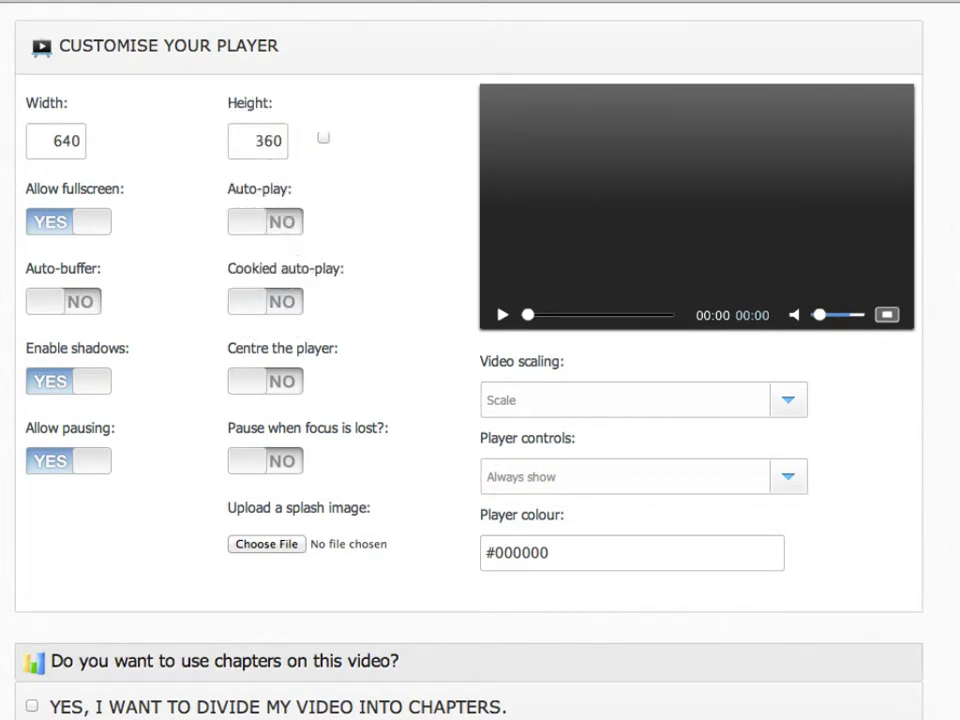
{"action": "scroll", "coordinate": [928, 670], "scroll_direction": "down", "scroll_amount": 15}
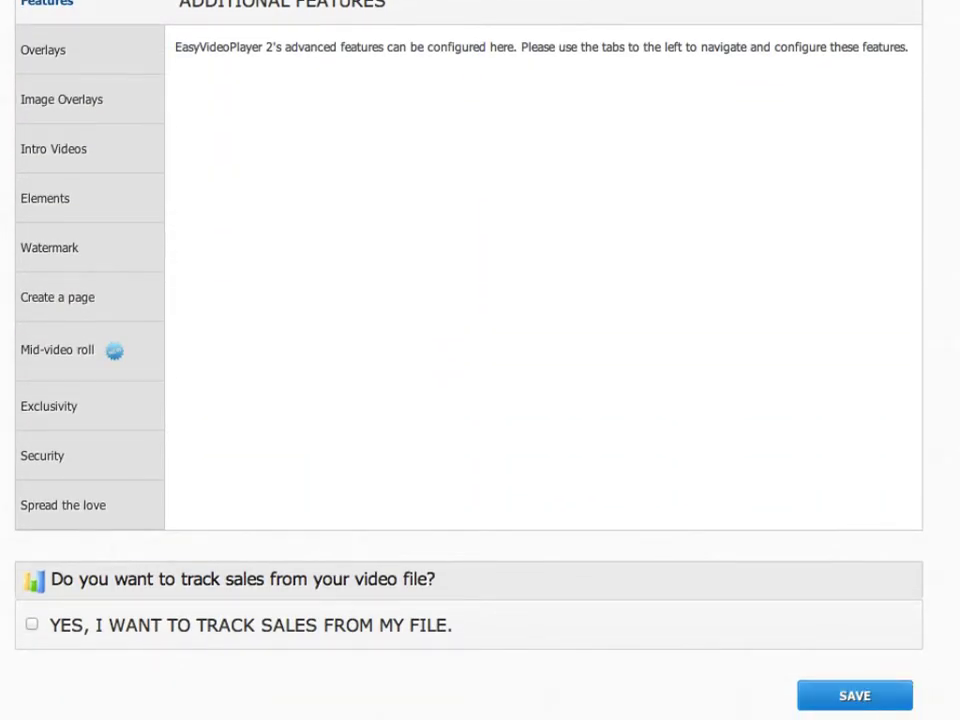
{"action": "left_click", "coordinate": [855, 695]}
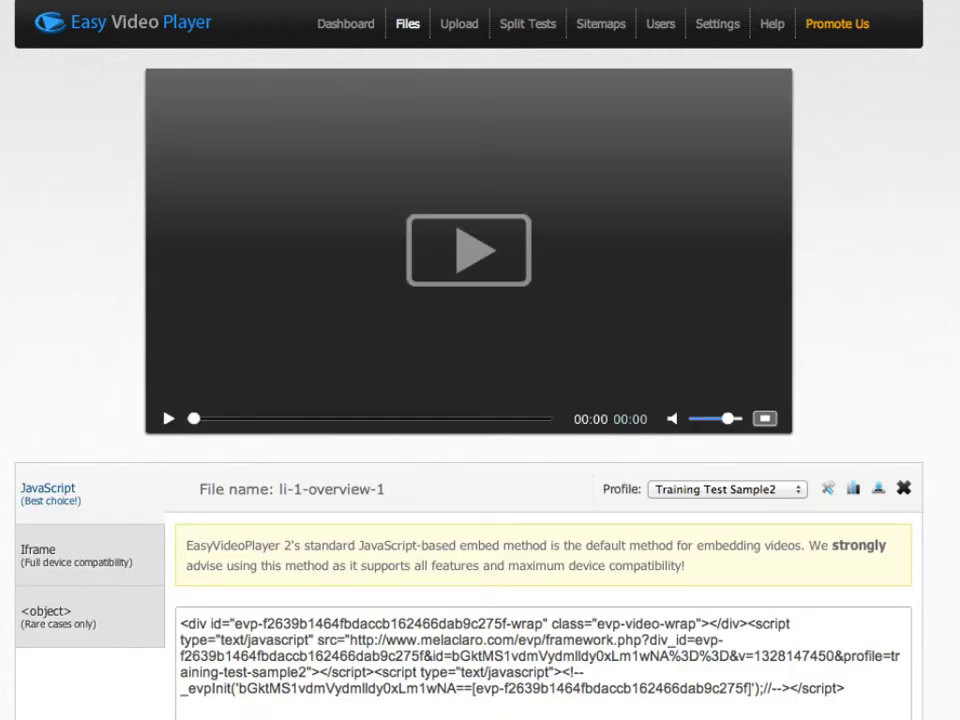
Step: Copy the entire JavaScript embed code meant for opening the video in a lightbox
{"action": "scroll", "coordinate": [688, 422], "scroll_direction": "down", "scroll_amount": 5}
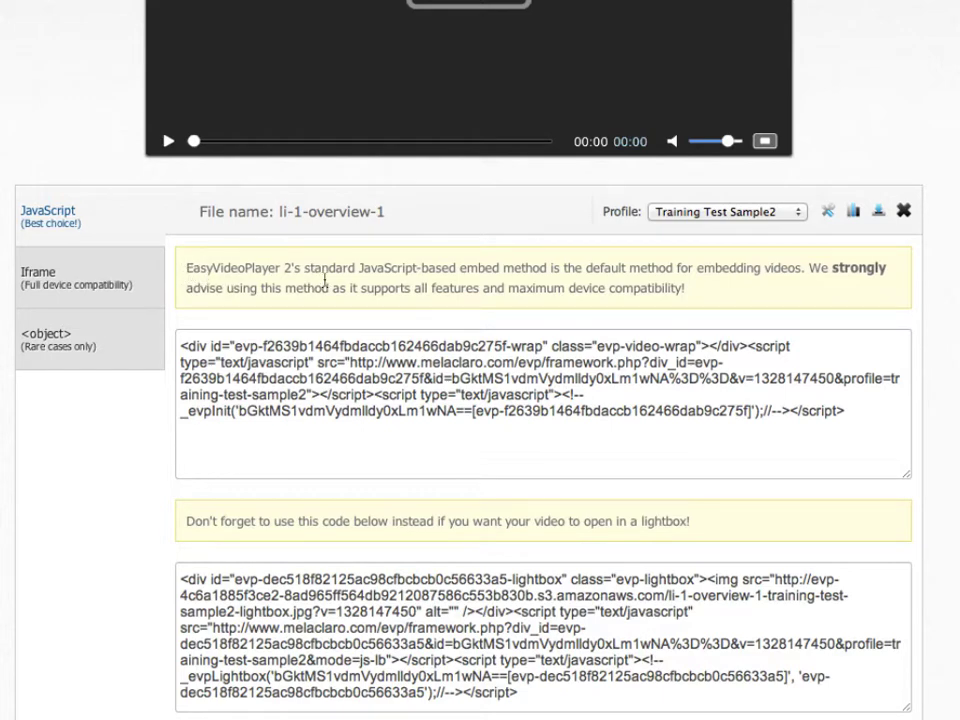
{"action": "left_click", "coordinate": [414, 396]}
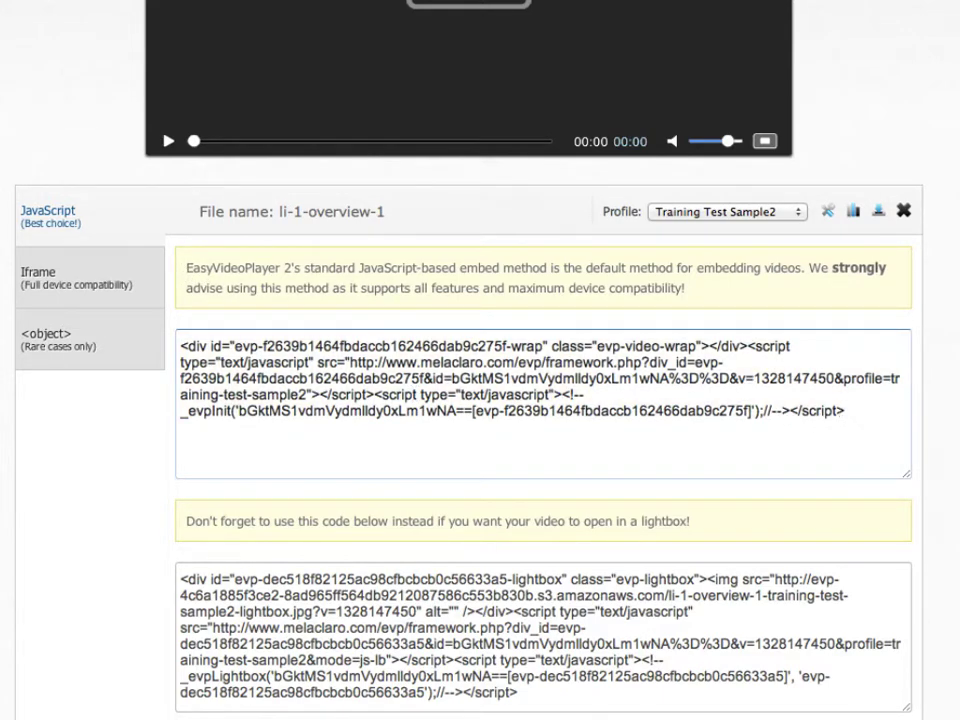
{"action": "scroll", "coordinate": [540, 400], "scroll_direction": "up", "scroll_amount": 4}
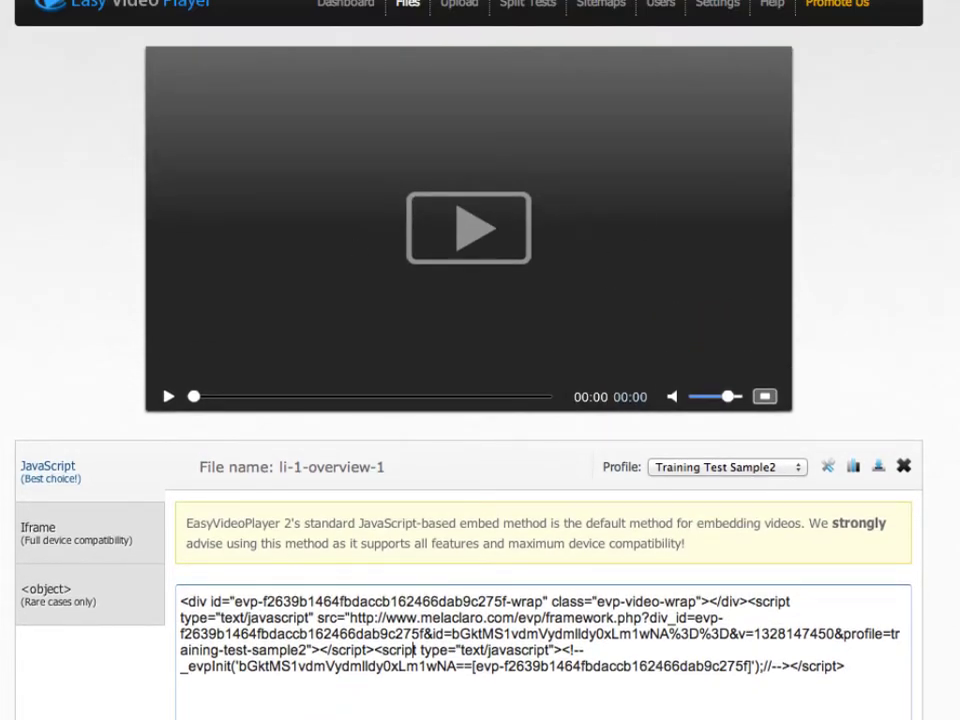
{"action": "scroll", "coordinate": [578, 218], "scroll_direction": "down", "scroll_amount": 6}
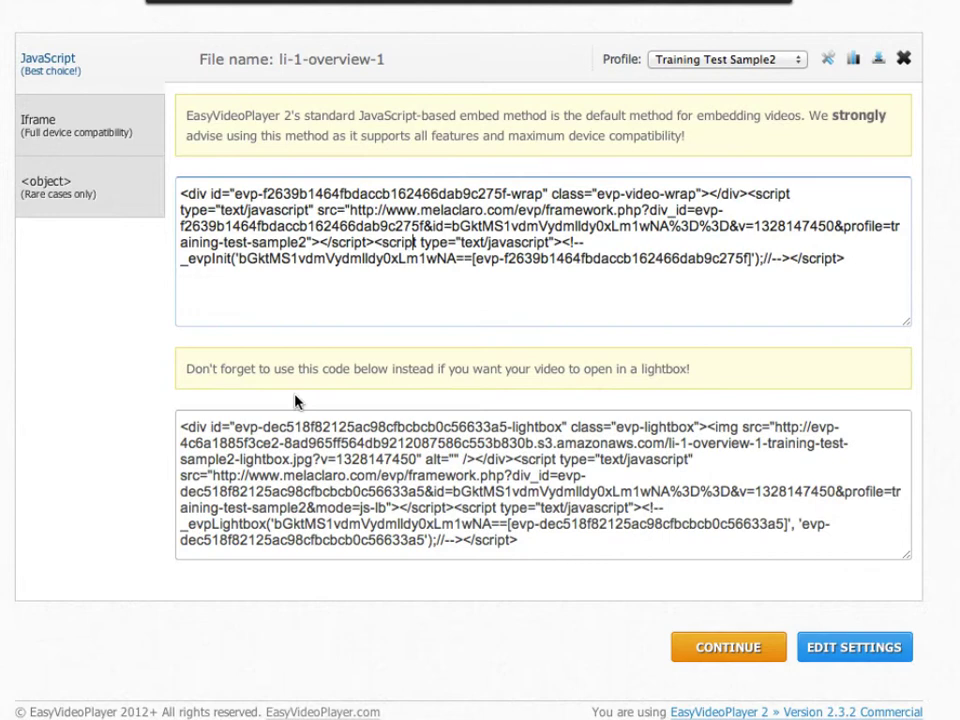
{"action": "double_click", "coordinate": [667, 369]}
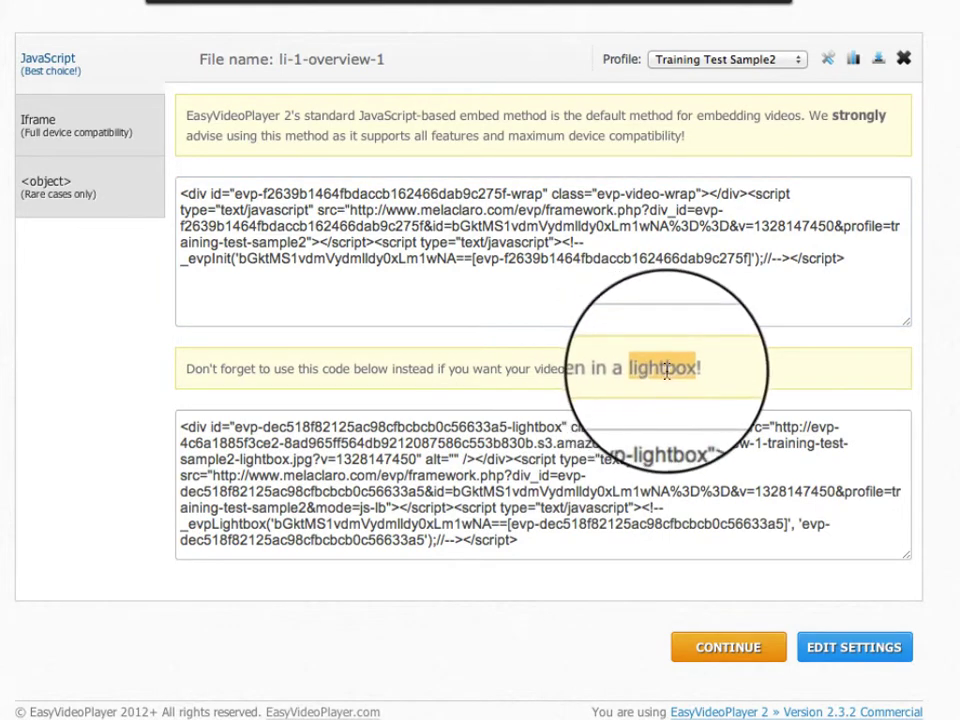
{"action": "left_click_drag", "start_coordinate": [531, 540], "coordinate": [111, 408]}
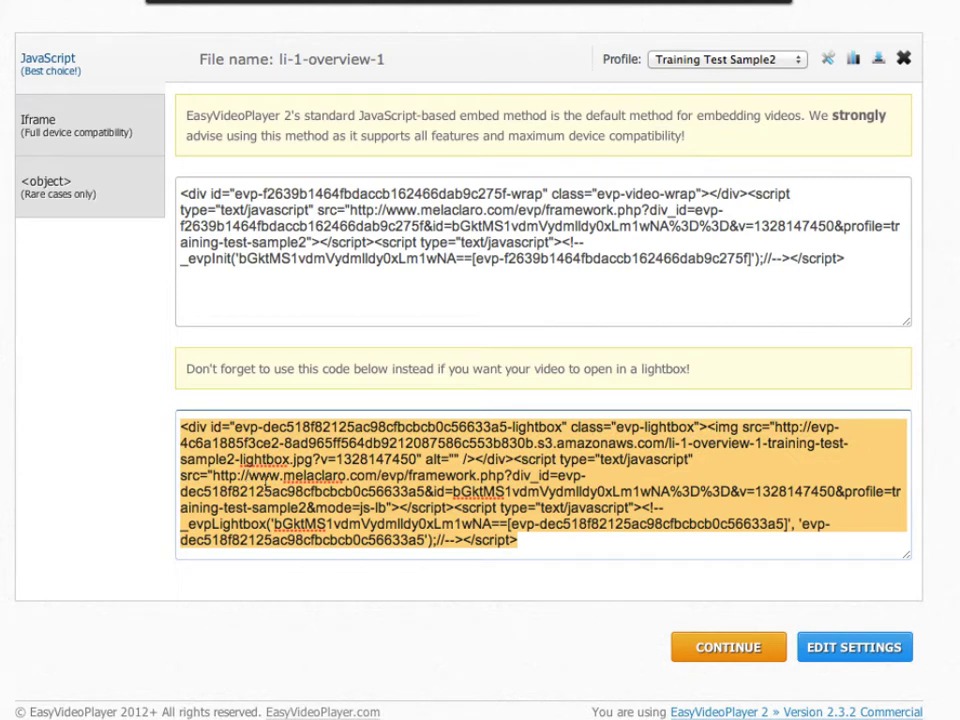
{"action": "right_click", "coordinate": [262, 484]}
{"action": "left_click", "coordinate": [290, 566]}
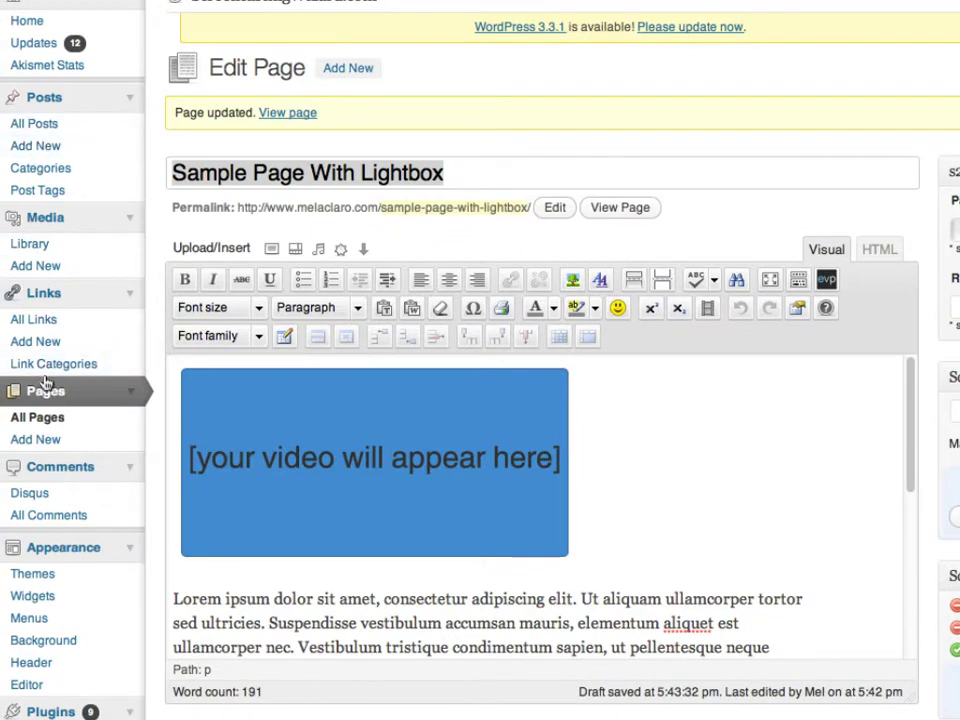
Step: In WordPress, add a new page titled "Sample Page 2" and place the cursor in its empty body
{"action": "left_click", "coordinate": [44, 443]}
{"action": "left_click", "coordinate": [214, 117]}
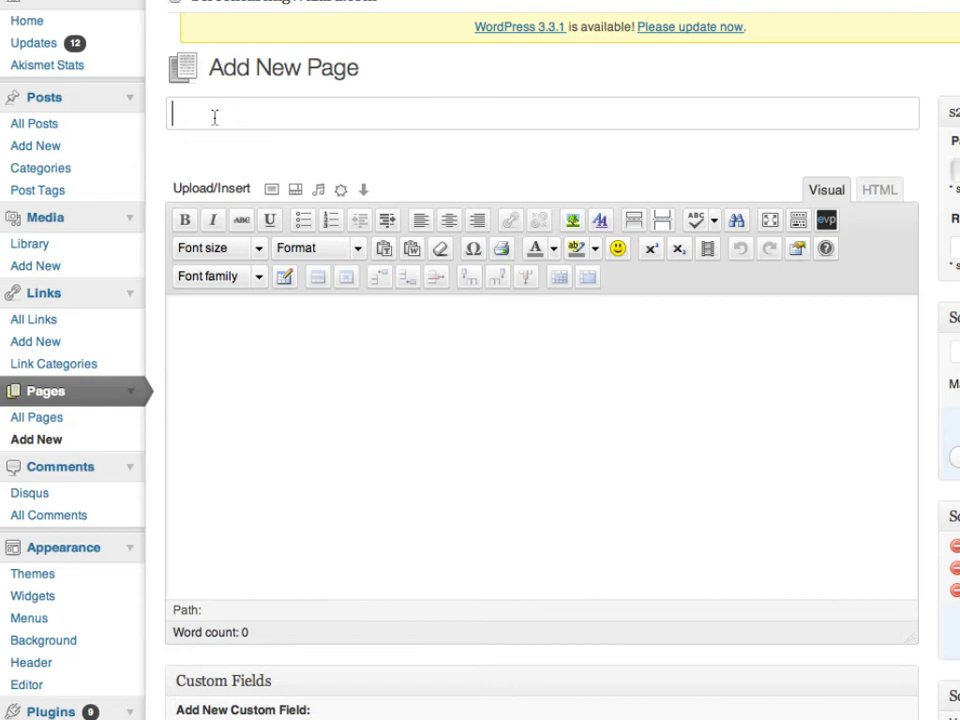
{"action": "type", "text": "Sample Page 2"}
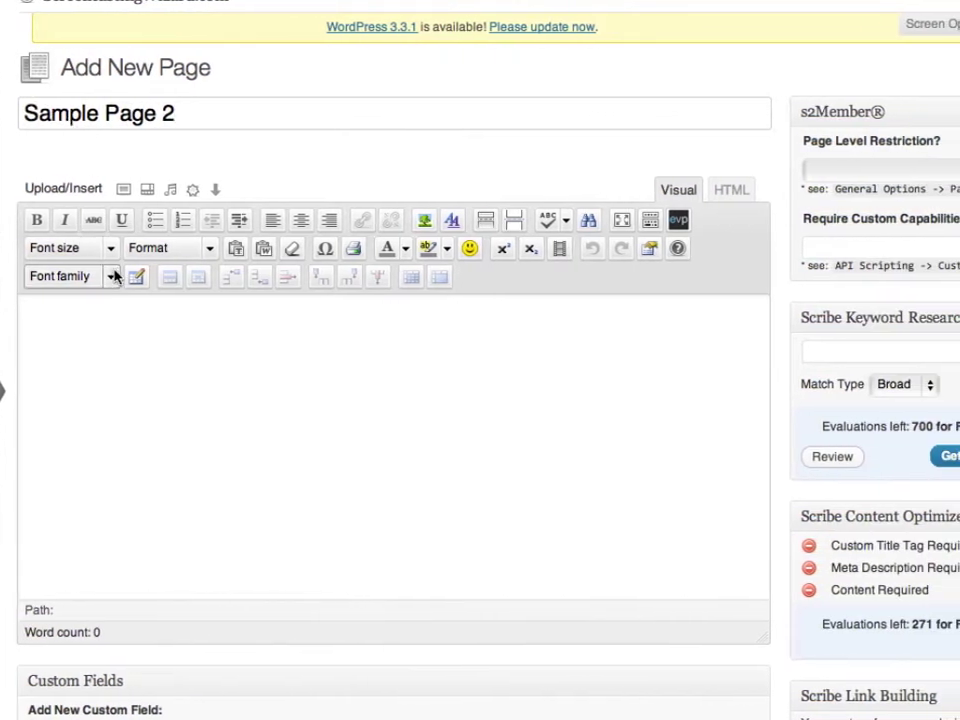
{"action": "left_click", "coordinate": [271, 315]}
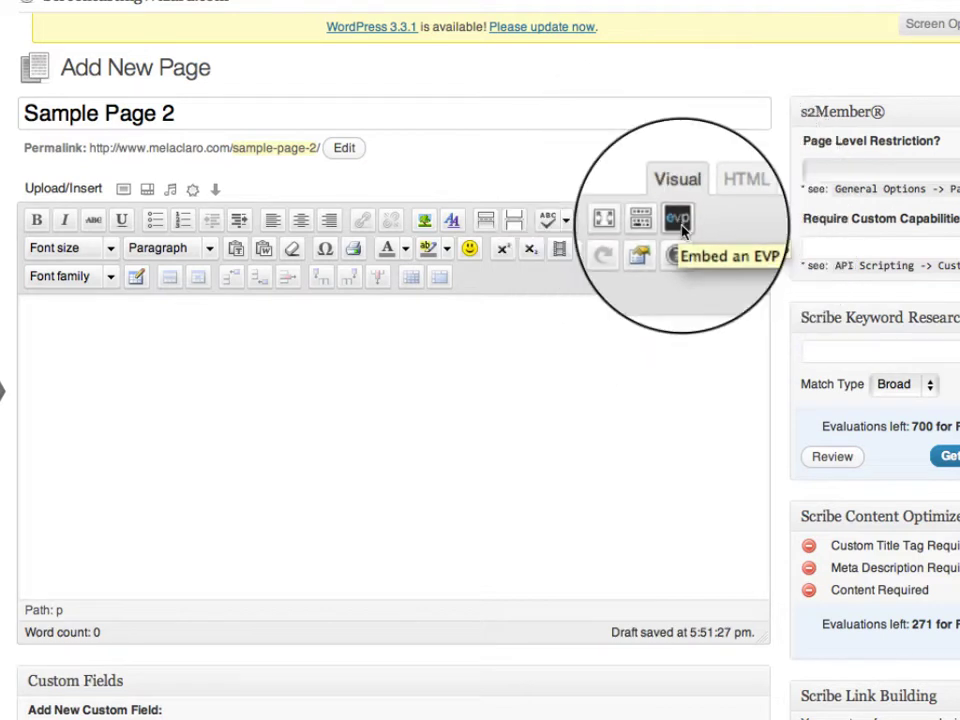
Step: Paste the copied lightbox embed code into the body of Sample Page 2 as HTML source
{"action": "left_click", "coordinate": [731, 190]}
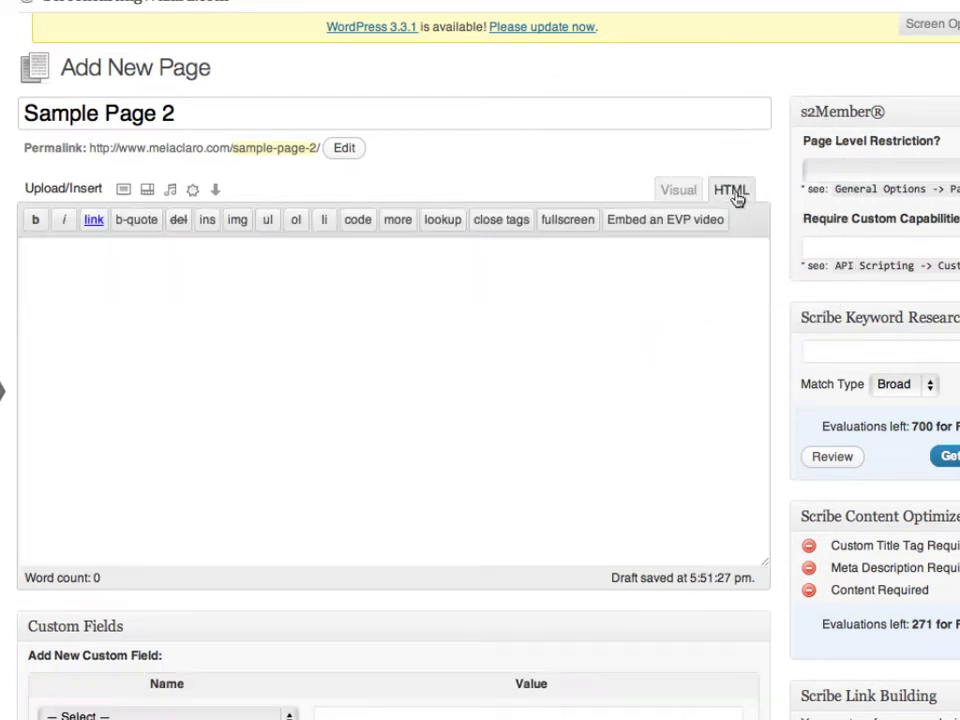
{"action": "right_click", "coordinate": [223, 297]}
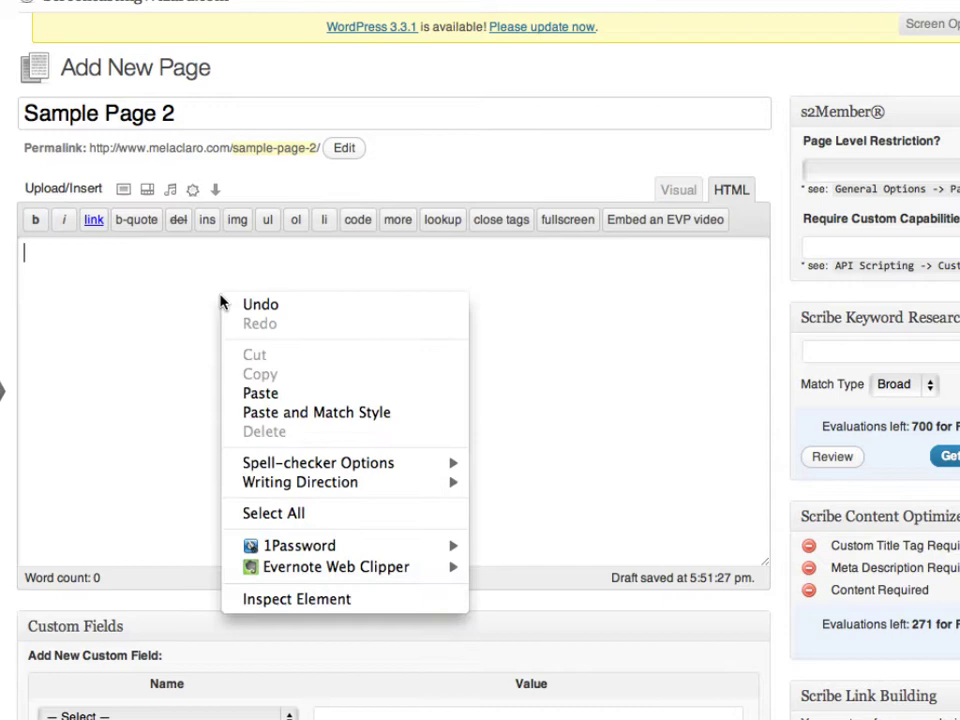
{"action": "left_click", "coordinate": [262, 393]}
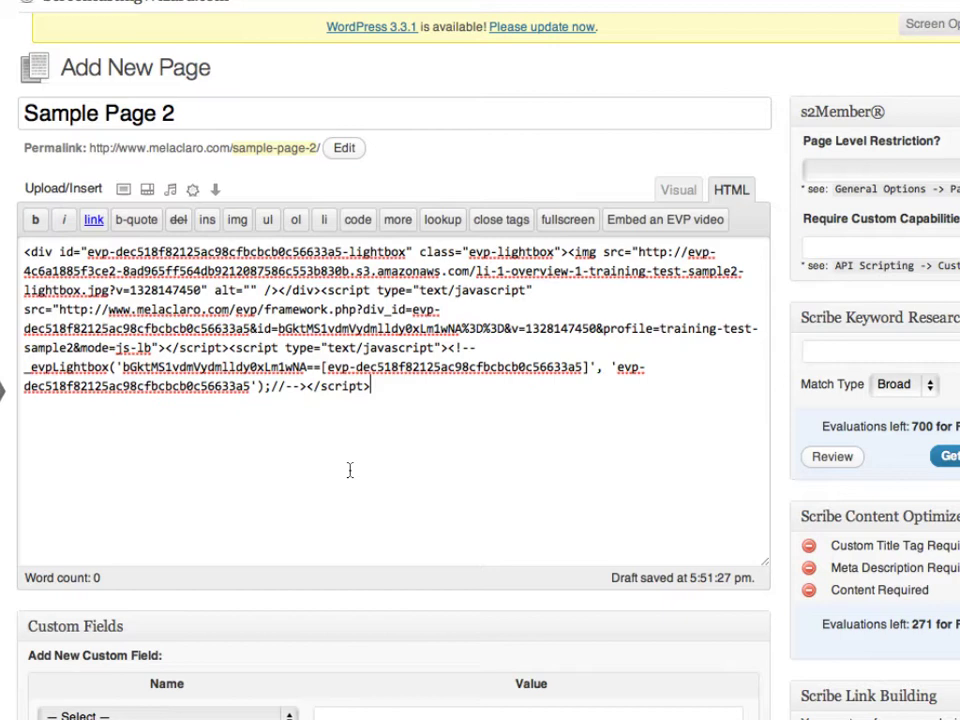
Step: Toggle the page body to the visual editor and back to HTML, and replace the entire reformatted code with the original lightbox embed code
{"action": "left_click", "coordinate": [679, 189]}
{"action": "left_click", "coordinate": [731, 191]}
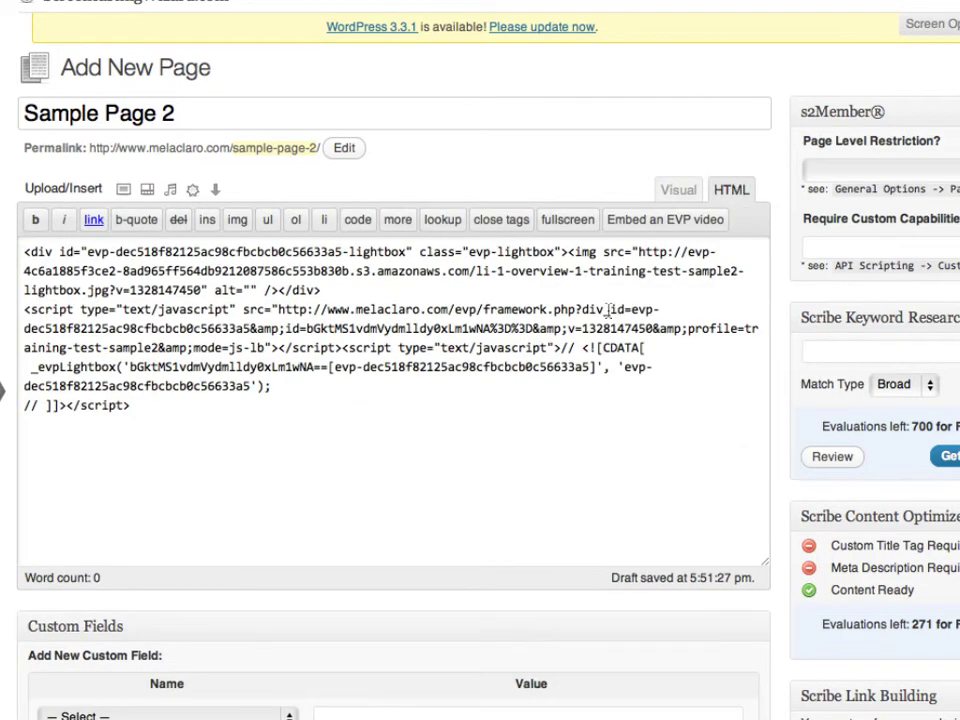
{"action": "left_click_drag", "start_coordinate": [207, 421], "coordinate": [2, 253]}
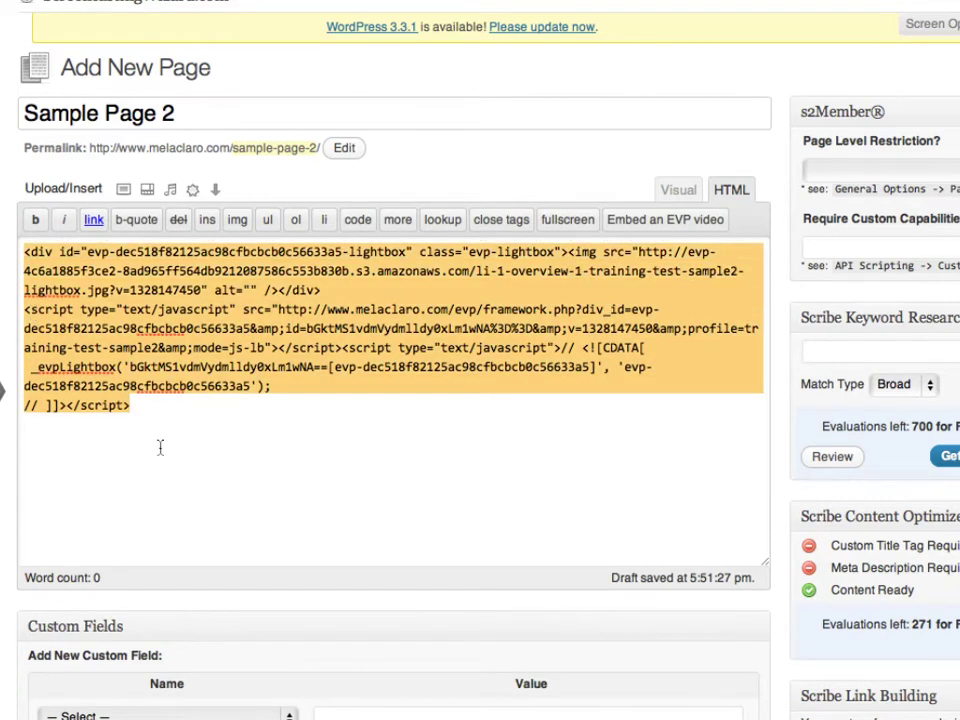
{"action": "key", "text": "super+v"}
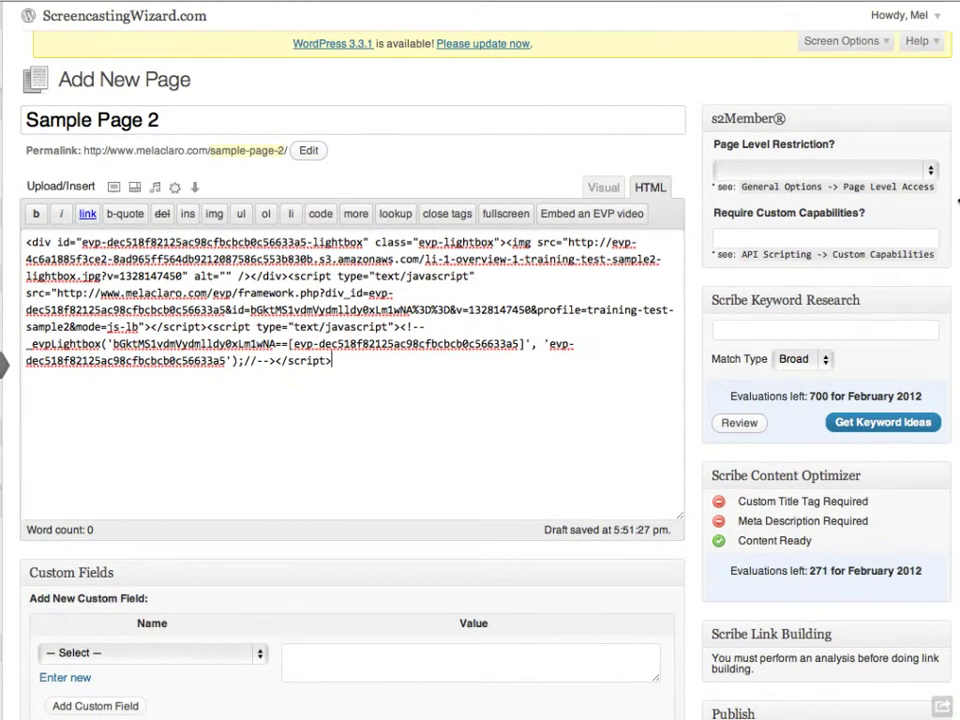
Step: Publish Sample Page 2 and open the live page on the site
{"action": "scroll", "coordinate": [900, 429], "scroll_direction": "down", "scroll_amount": 5}
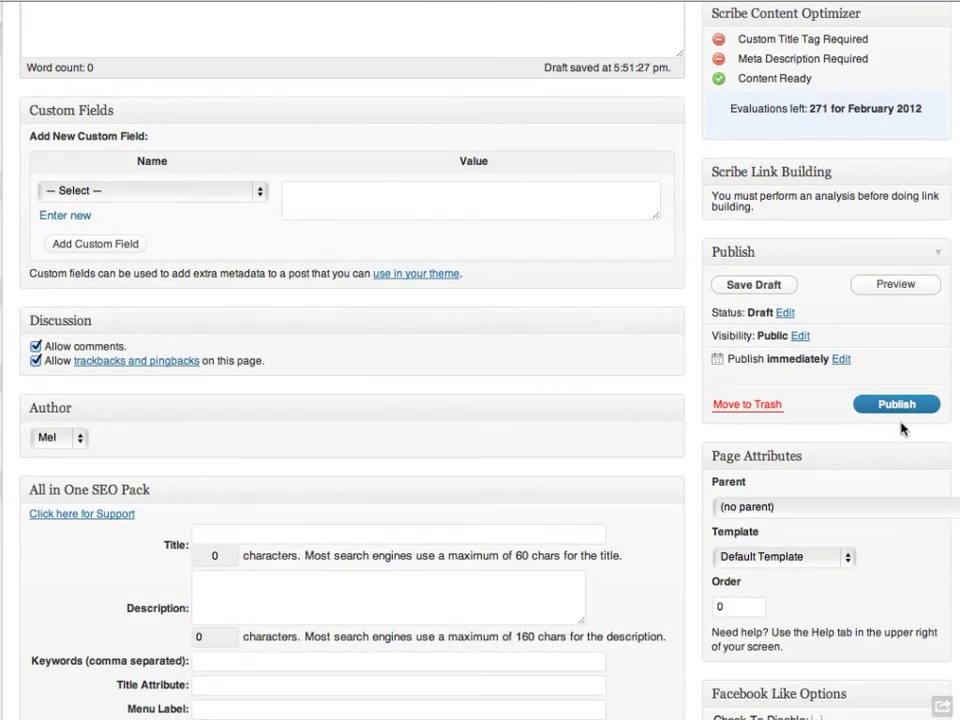
{"action": "left_click", "coordinate": [897, 404]}
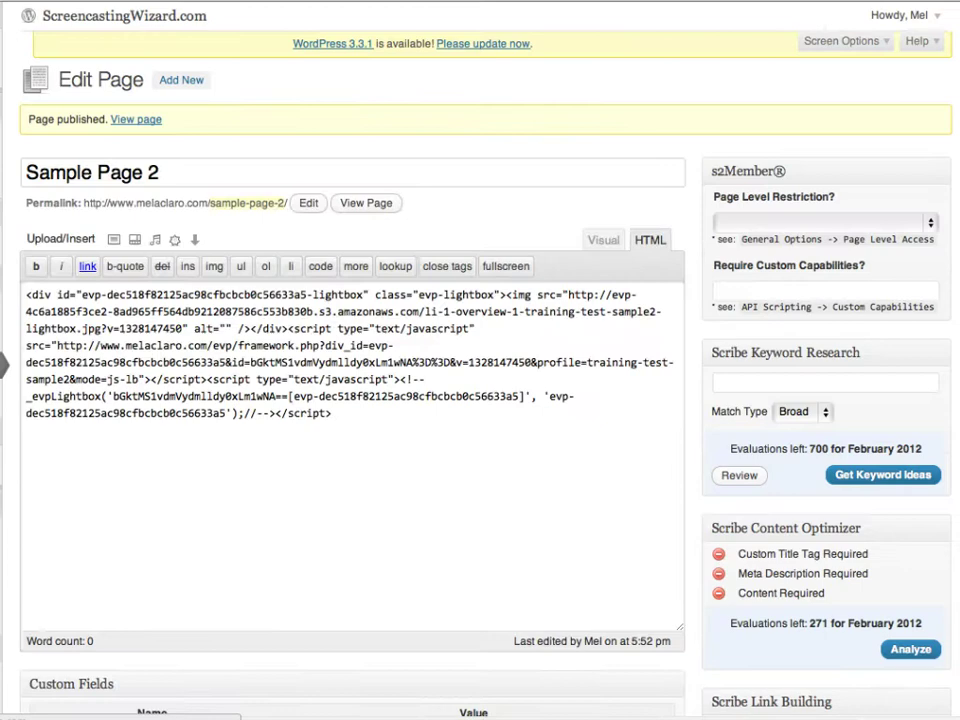
{"action": "left_click", "coordinate": [366, 203]}
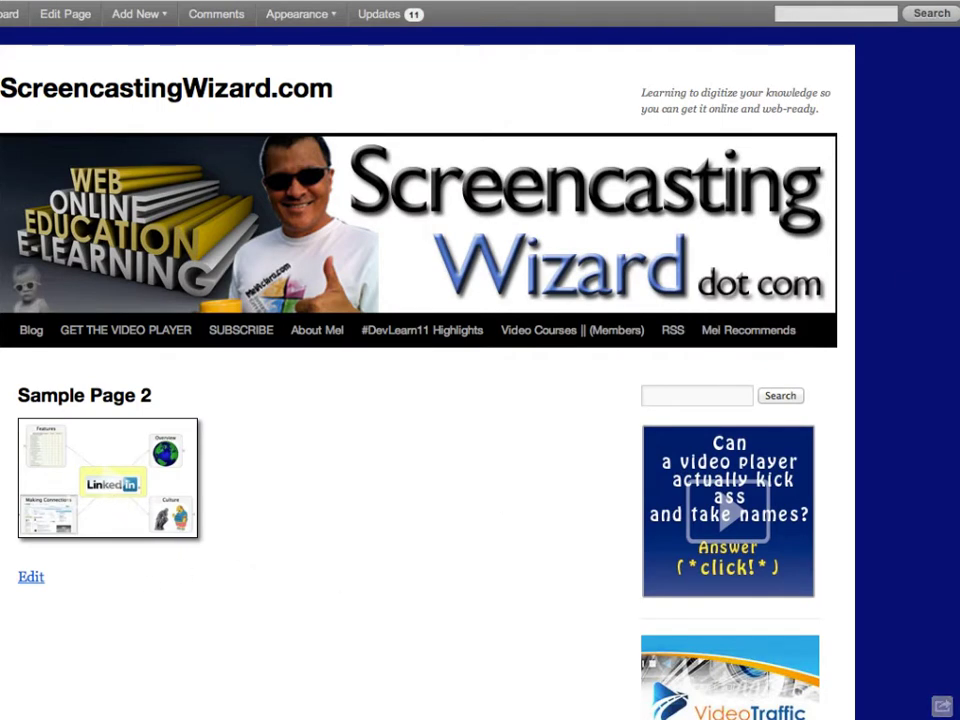
Step: Test the embedded video on Sample Page 2 by opening its lightbox, playing and pausing the video, and closing the lightbox
{"action": "scroll", "coordinate": [300, 400], "scroll_direction": "down", "scroll_amount": 4}
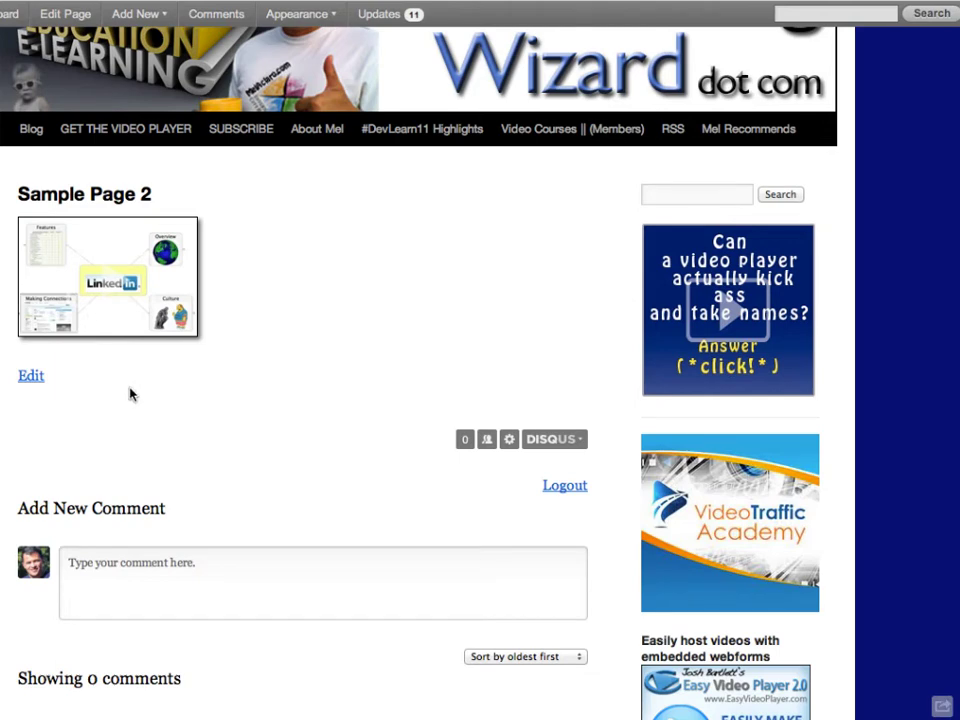
{"action": "left_click", "coordinate": [115, 288]}
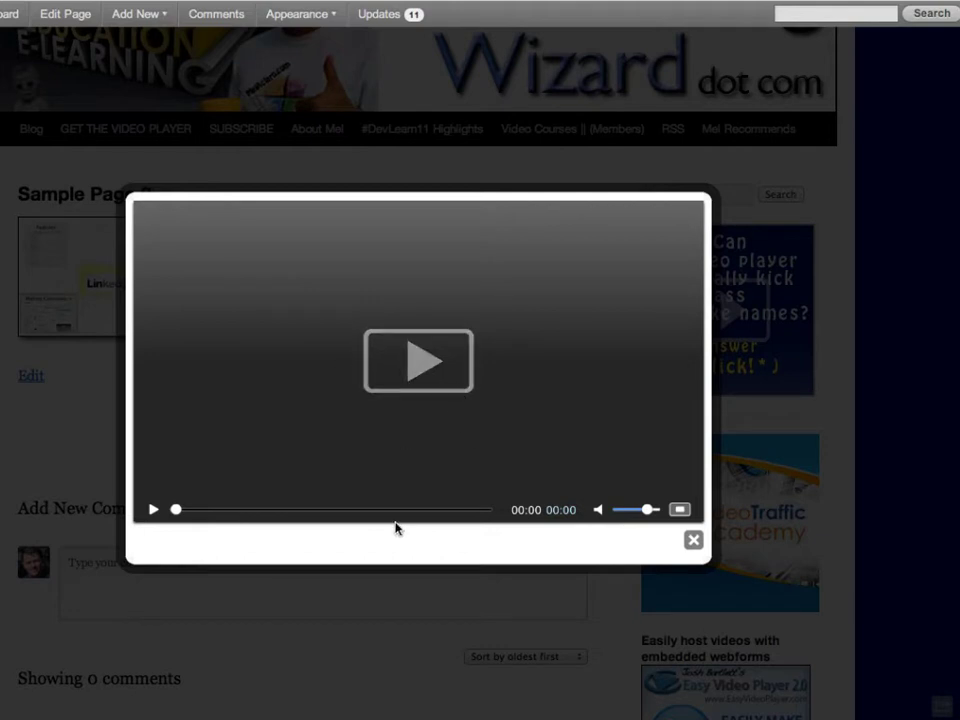
{"action": "left_click", "coordinate": [412, 362]}
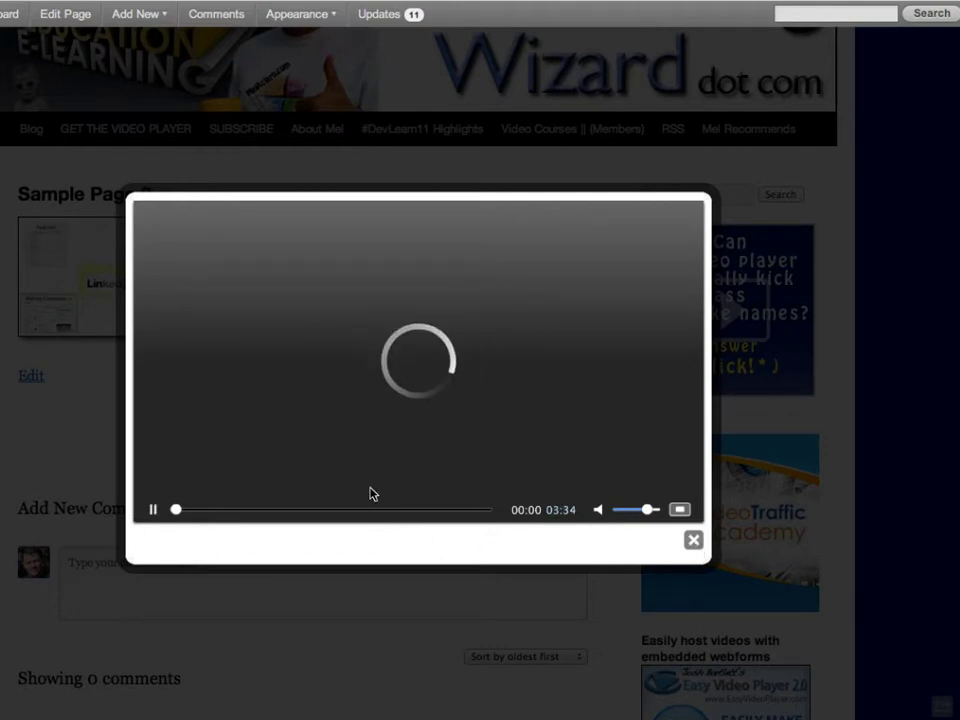
{"action": "left_click", "coordinate": [153, 511]}
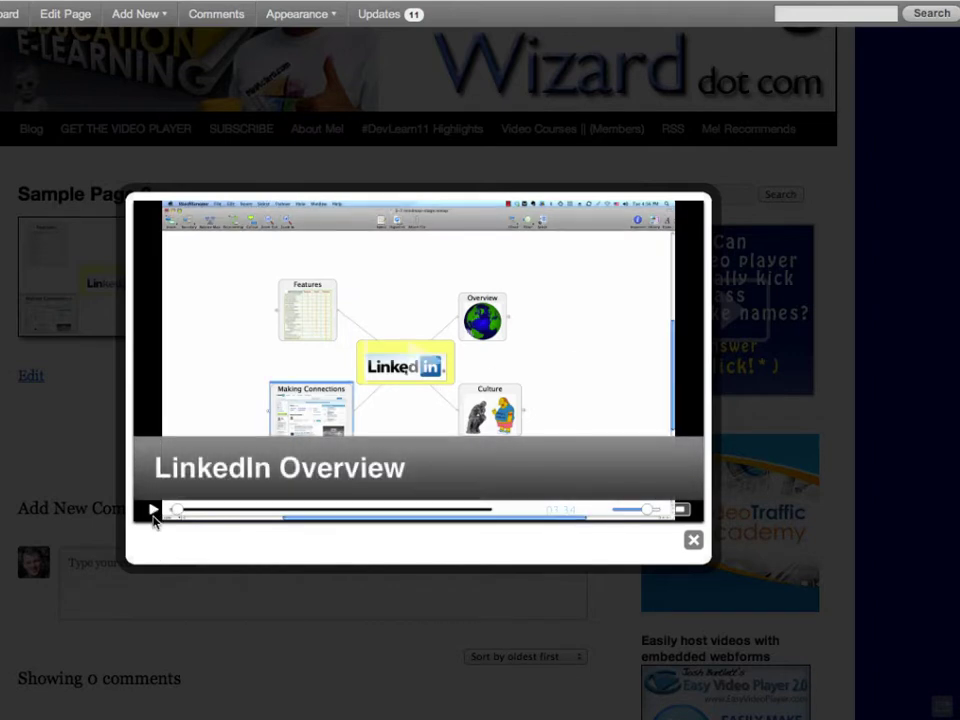
{"action": "left_click", "coordinate": [692, 540]}
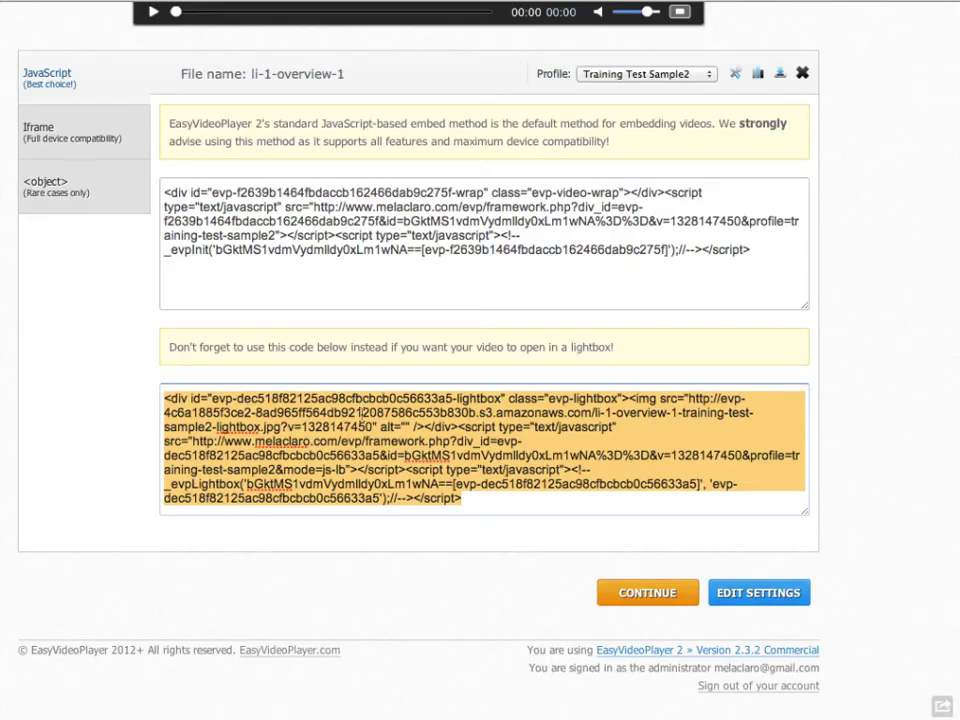
Step: Switch to Easy Video Player, reopen the settings of li-1-overview-1 with the Training Test Sample2 profile, and turn on Auto-play
{"action": "left_click", "coordinate": [490, 494]}
{"action": "left_click", "coordinate": [830, 560]}
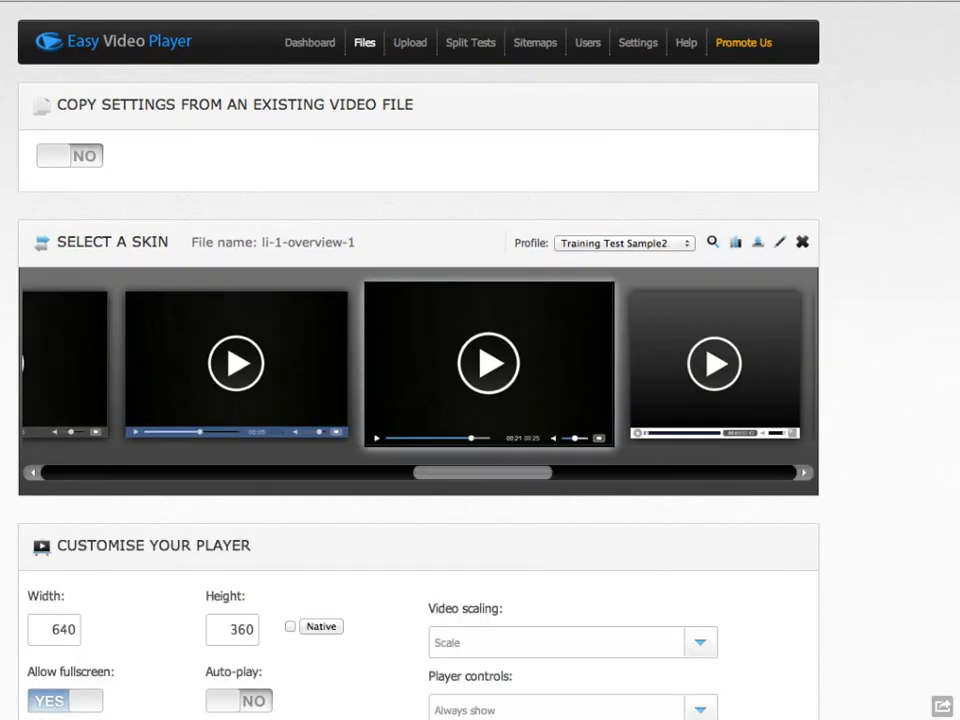
{"action": "scroll", "coordinate": [418, 400], "scroll_direction": "down", "scroll_amount": 10}
{"action": "scroll", "coordinate": [418, 400], "scroll_direction": "up", "scroll_amount": 8}
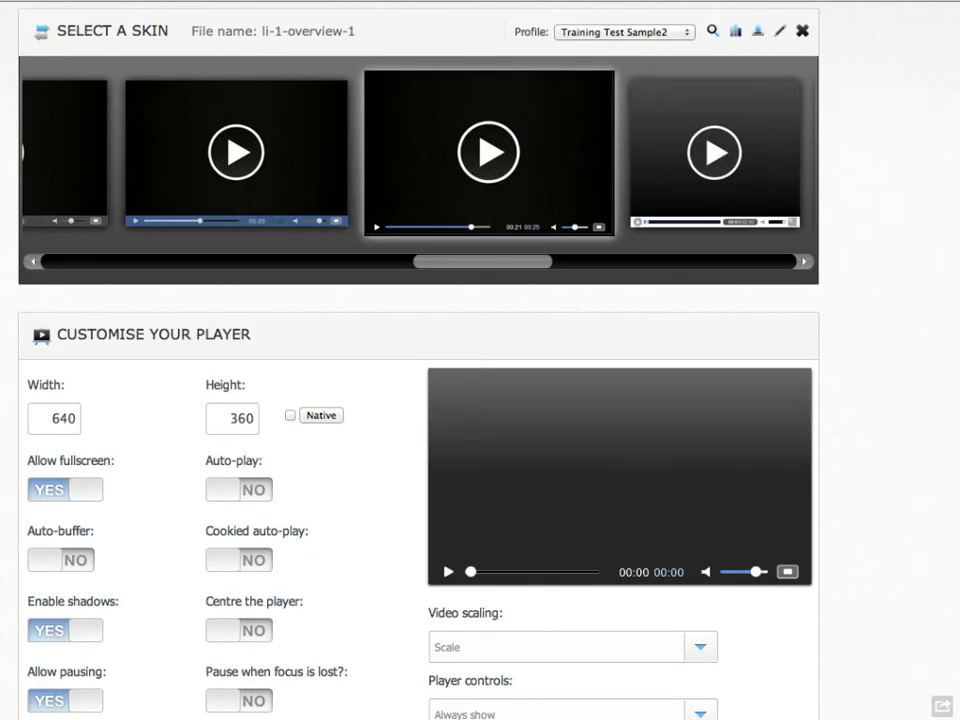
{"action": "scroll", "coordinate": [418, 400], "scroll_direction": "up", "scroll_amount": 1}
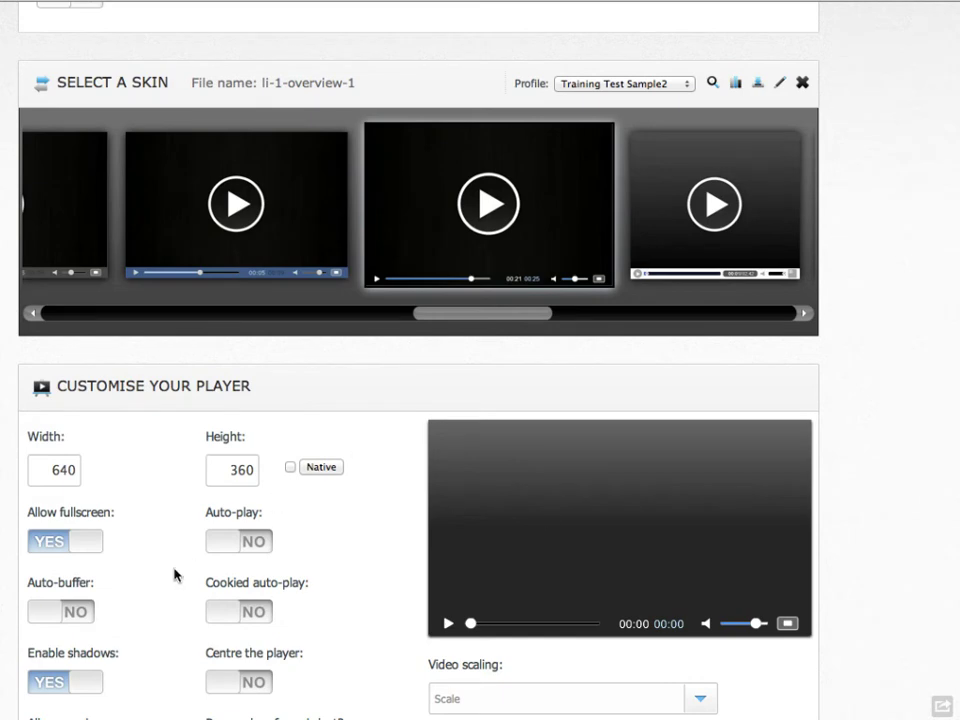
{"action": "left_click", "coordinate": [232, 547]}
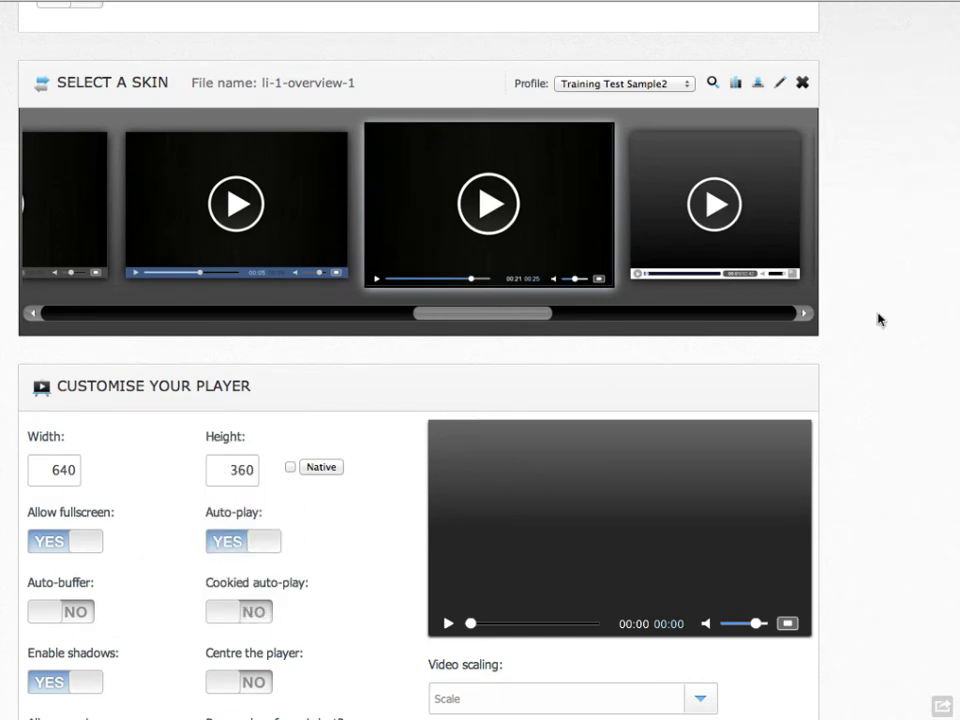
Step: Check the lightbox trigger image option and save the video's settings
{"action": "scroll", "coordinate": [232, 547], "scroll_direction": "down", "scroll_amount": 9}
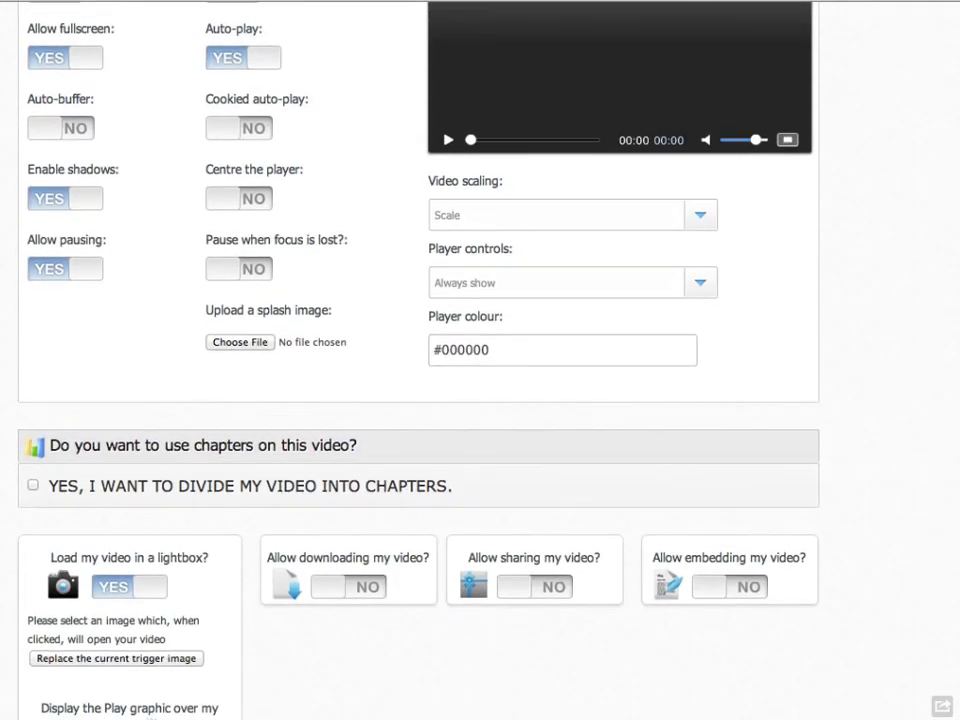
{"action": "mouse_move", "coordinate": [133, 659]}
{"action": "scroll", "coordinate": [857, 589], "scroll_direction": "down", "scroll_amount": 20}
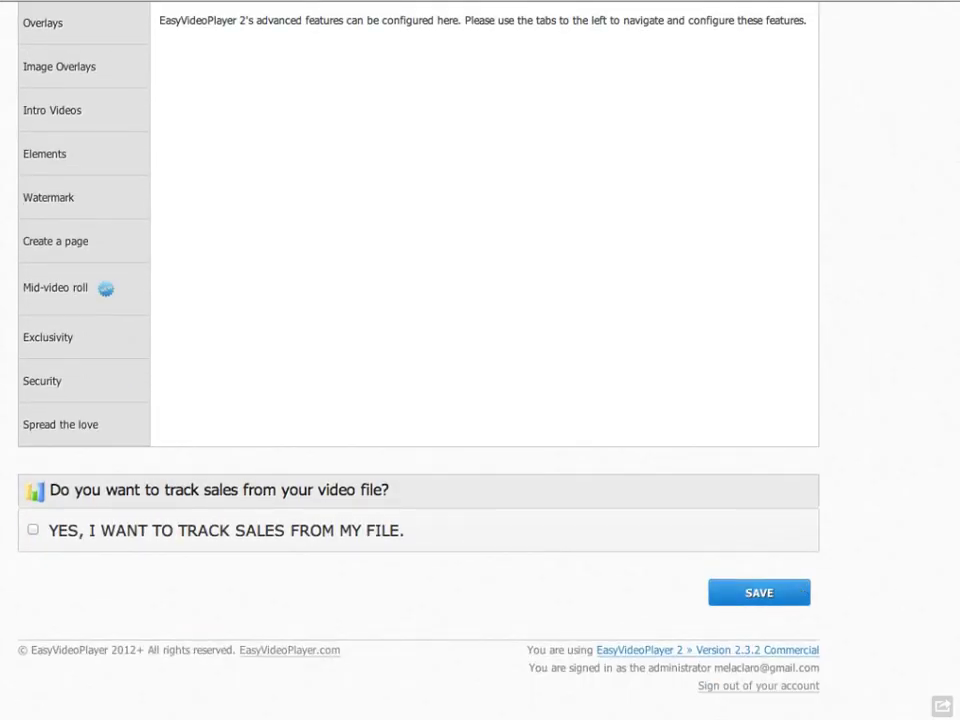
{"action": "left_click", "coordinate": [759, 593]}
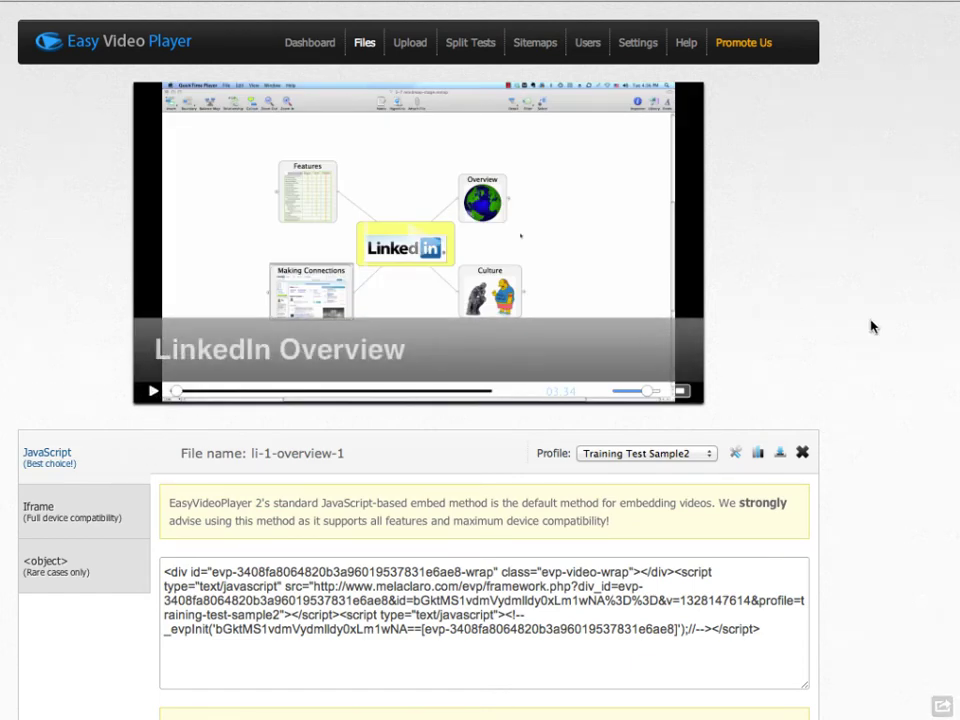
Step: Look over the regenerated embed code, and retest the lightbox video on the published Sample Page 2 for automatic playback, closing it again
{"action": "scroll", "coordinate": [872, 328], "scroll_direction": "down", "scroll_amount": 5}
{"action": "scroll", "coordinate": [851, 516], "scroll_direction": "down", "scroll_amount": 2}
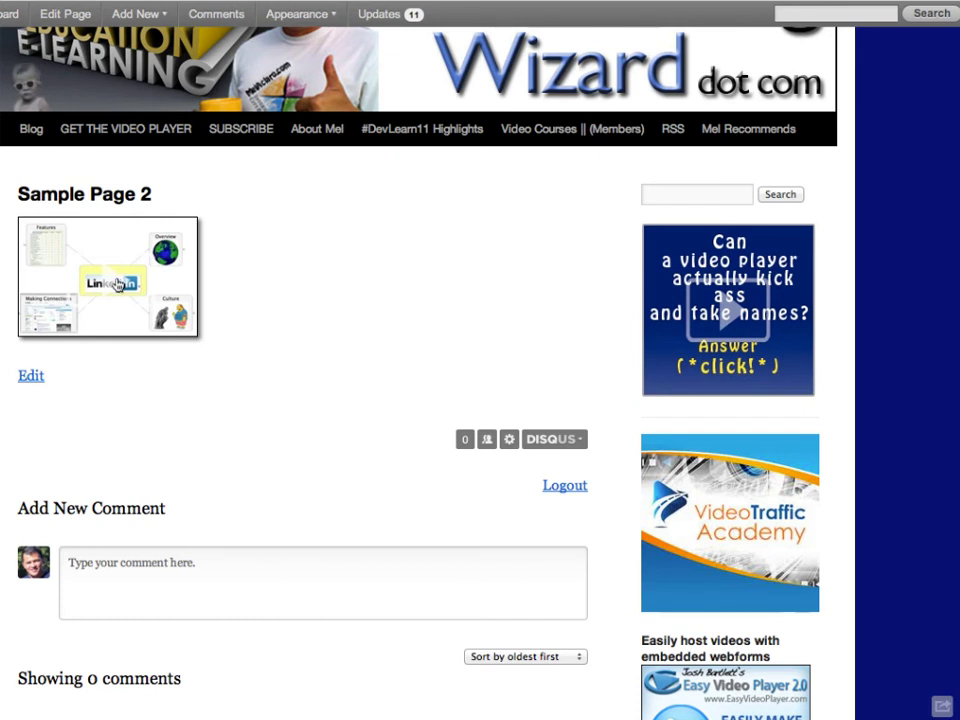
{"action": "left_click", "coordinate": [118, 285]}
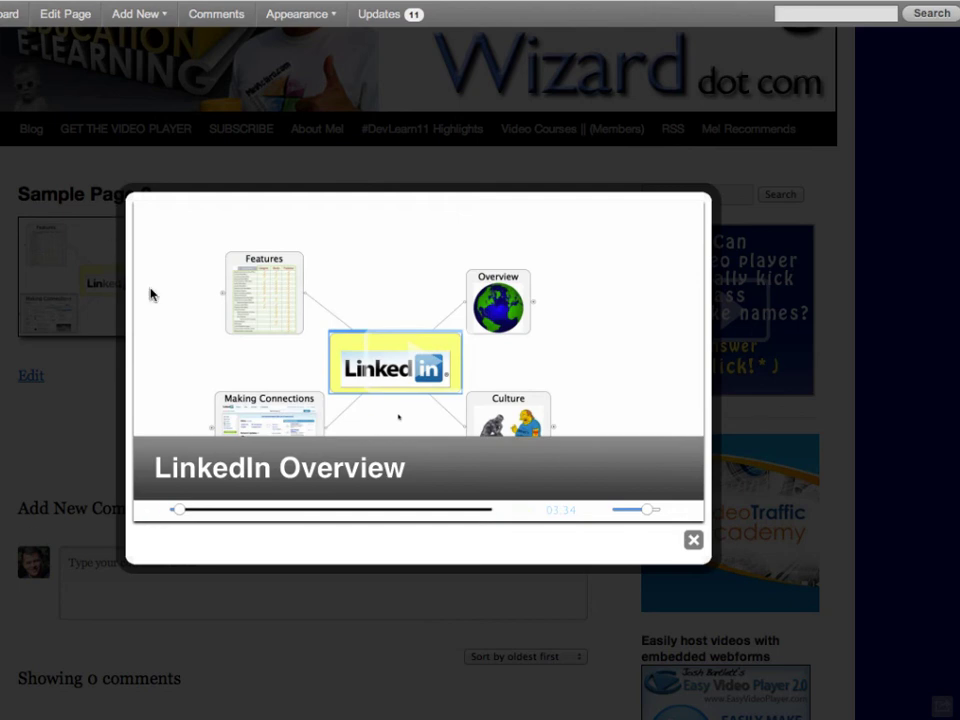
{"action": "left_click", "coordinate": [698, 545]}
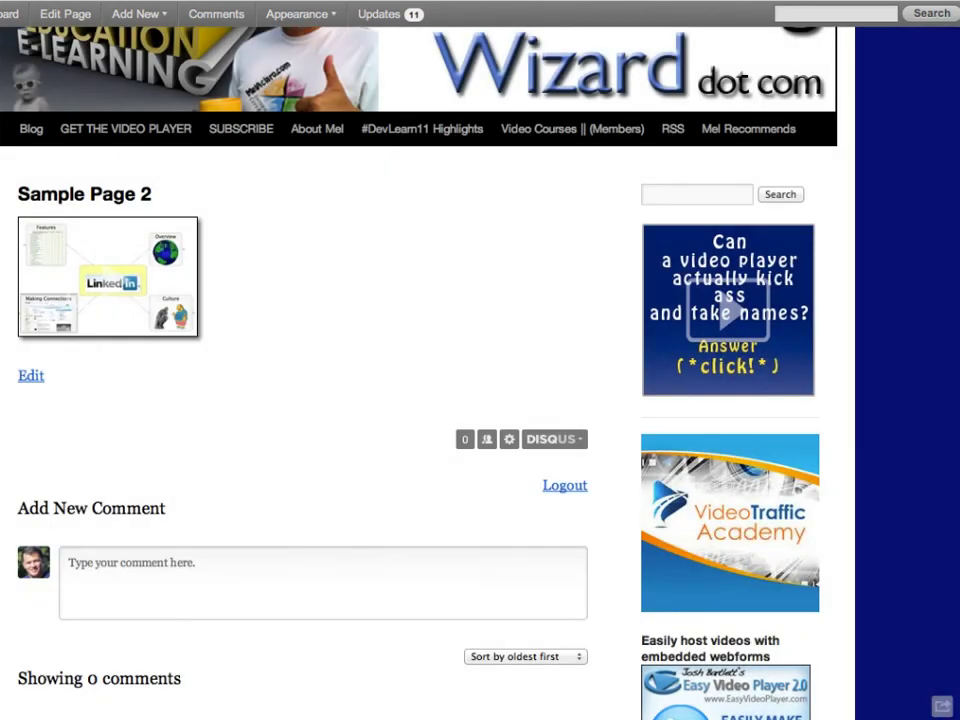